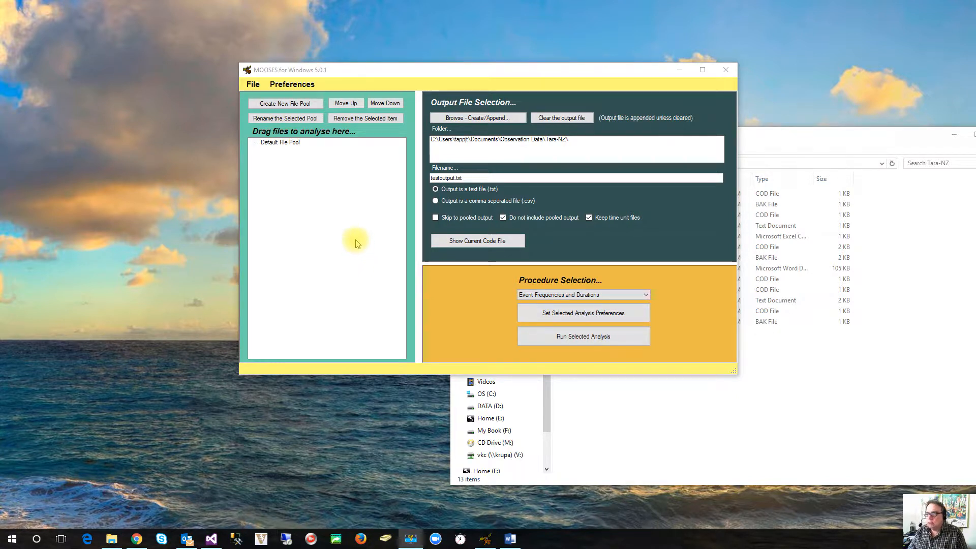
- Open the current code file LiveCodeMV4.cod for editing from the MOOSES preferences
left_click(285, 88)
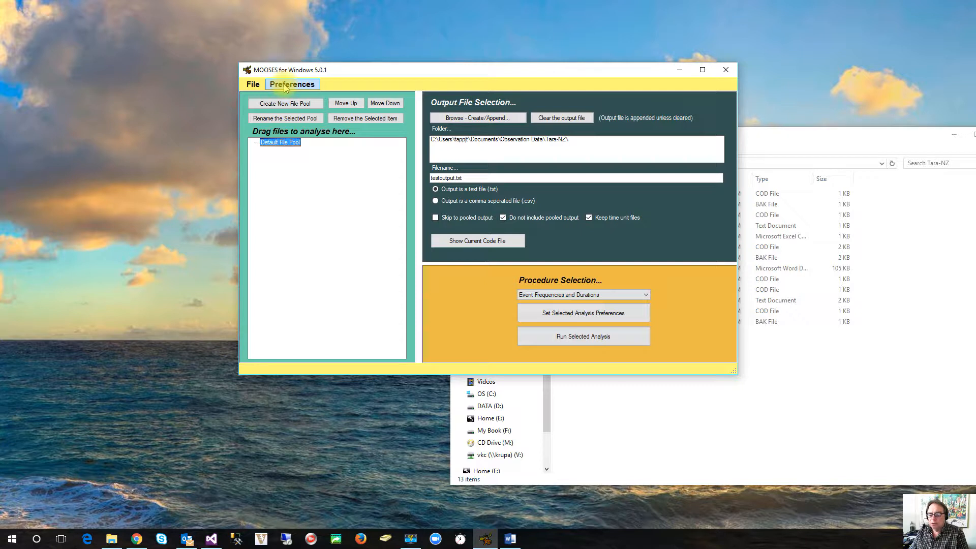
left_click(285, 87)
left_click(295, 96)
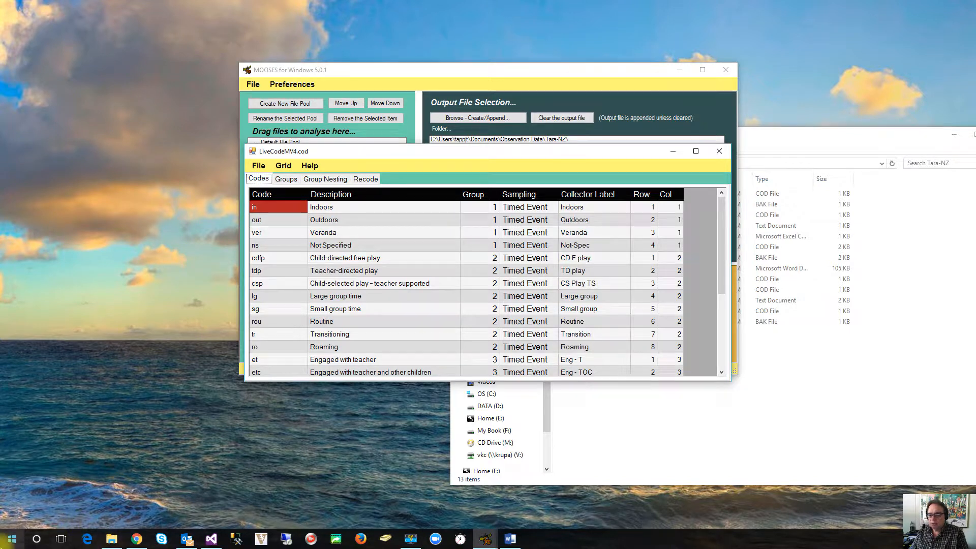
- Switch to the Observational Codes draft in Word, review its duration and frequency codes, and minimize the document
left_click(510, 539)
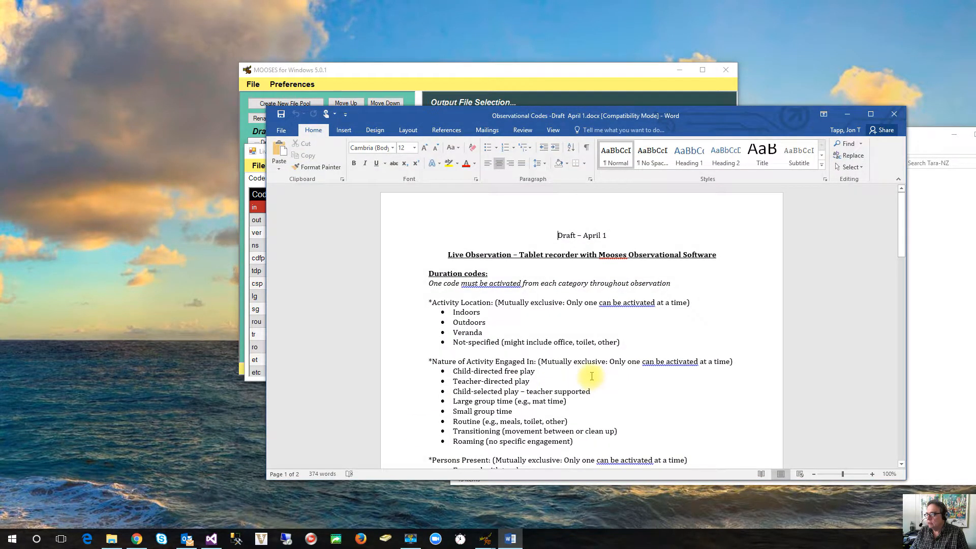
scroll(591, 376, "down", 10)
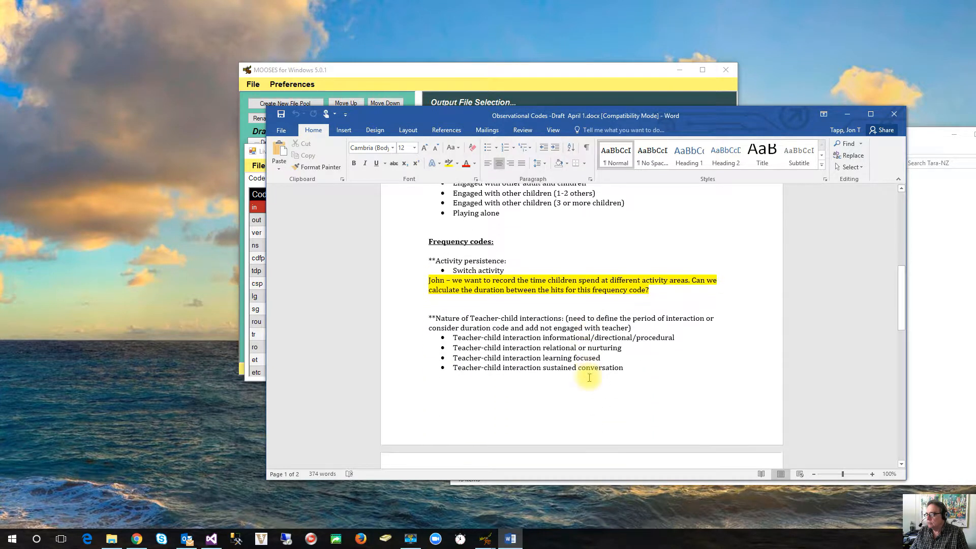
scroll(589, 377, "up", 9)
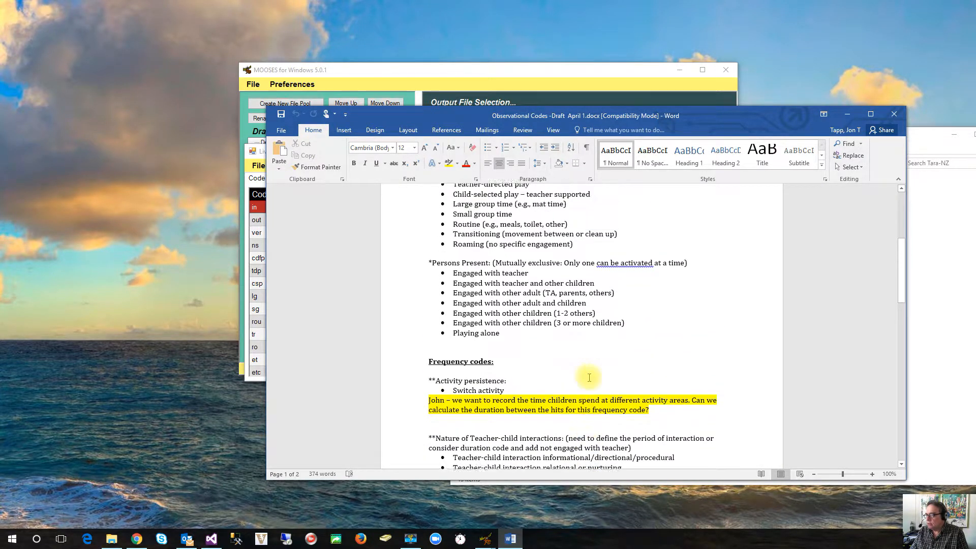
scroll(589, 377, "up", 2)
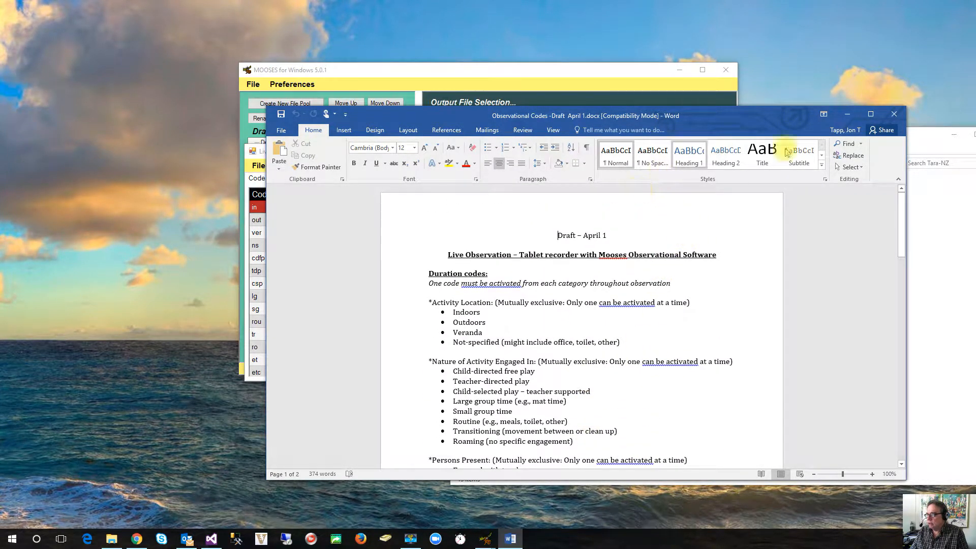
left_click(847, 113)
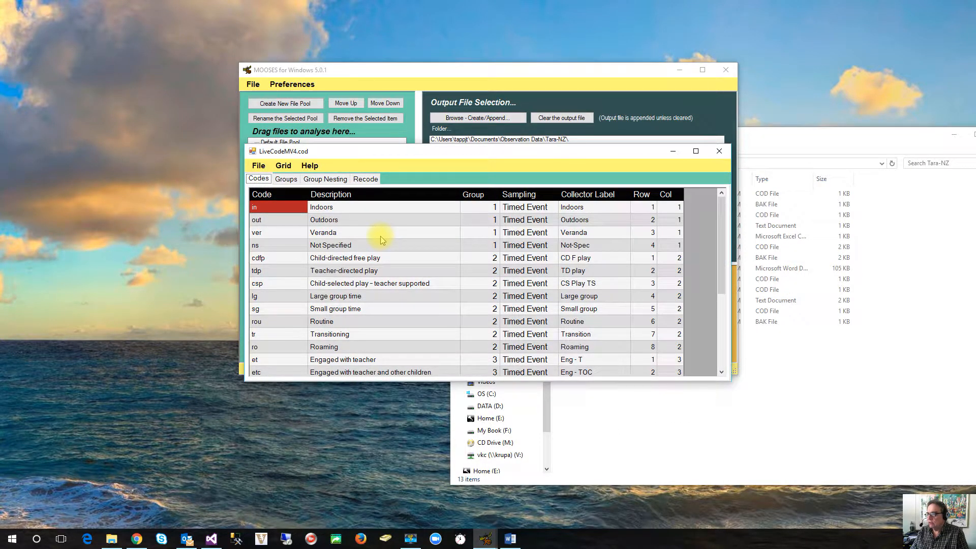
- Examine the codes, descriptions and group numbers in the code list, from Indoors to the teacher-child interaction codes
double_click(369, 207)
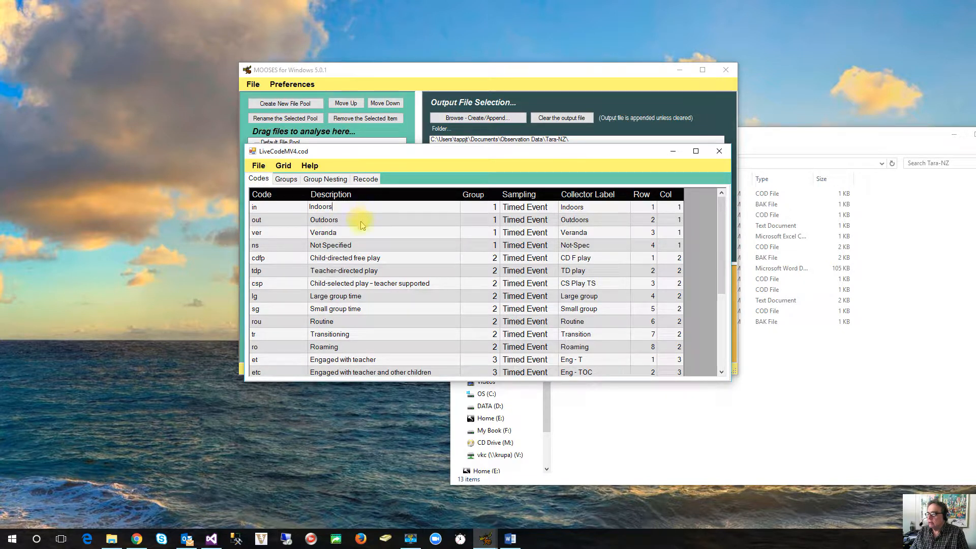
left_click(278, 209)
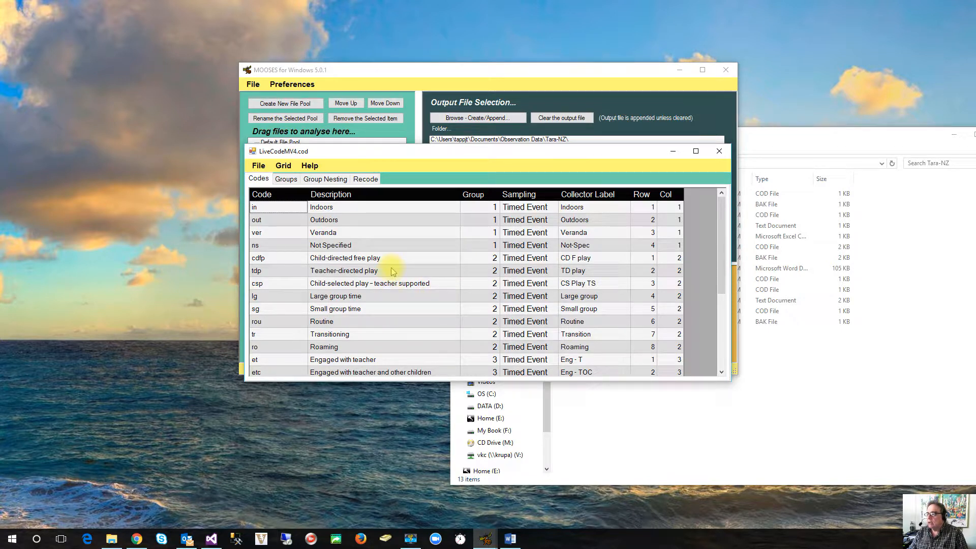
scroll(487, 291, "down", 5)
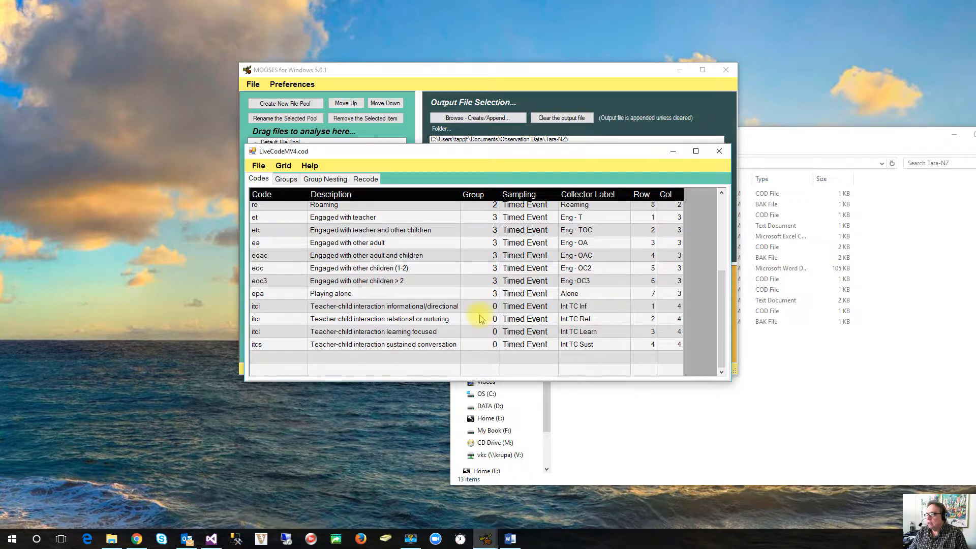
scroll(480, 319, "up", 1)
scroll(481, 319, "down", 1)
scroll(483, 317, "up", 1)
scroll(488, 317, "down", 1)
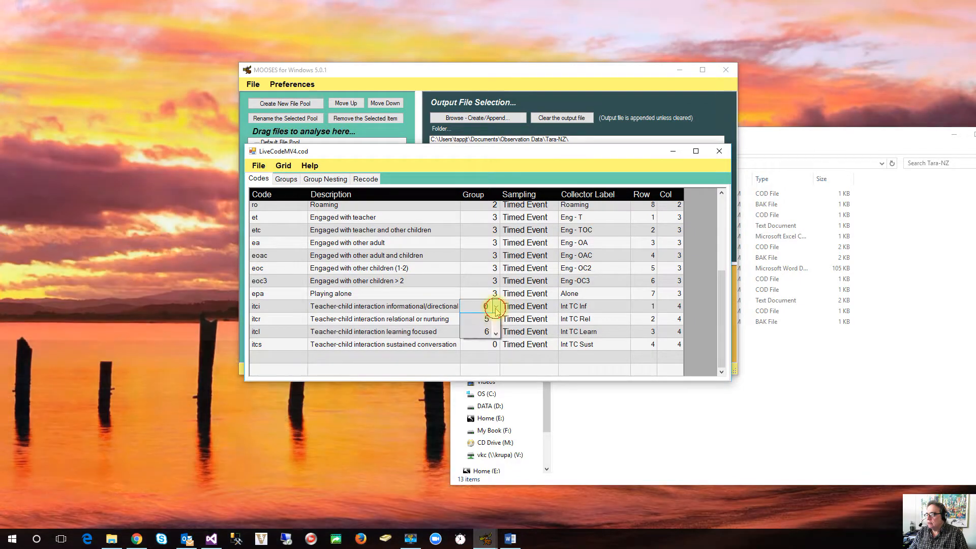
- Inspect the group number choices for the teacher-child interaction codes, leaving the assignments as they are
left_click(490, 310)
left_click(486, 320)
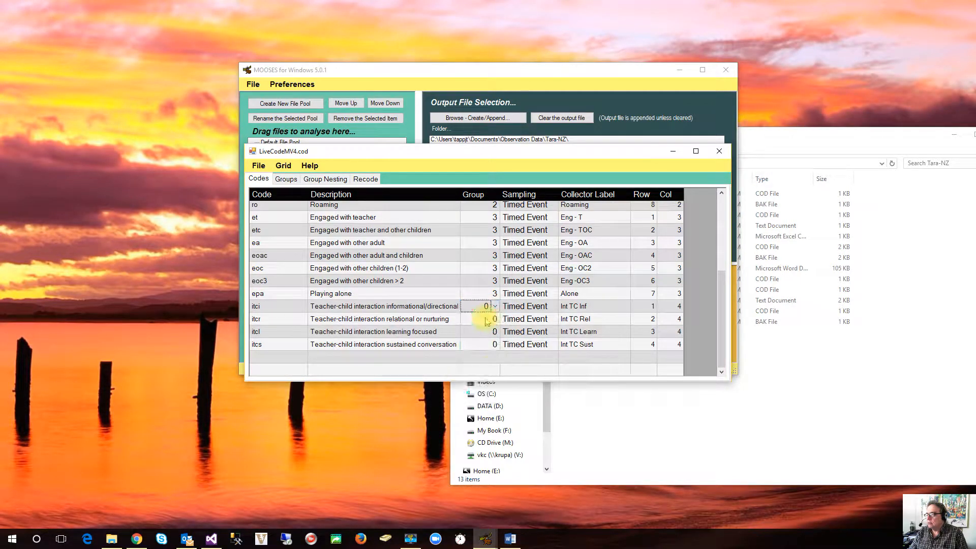
left_click(480, 293)
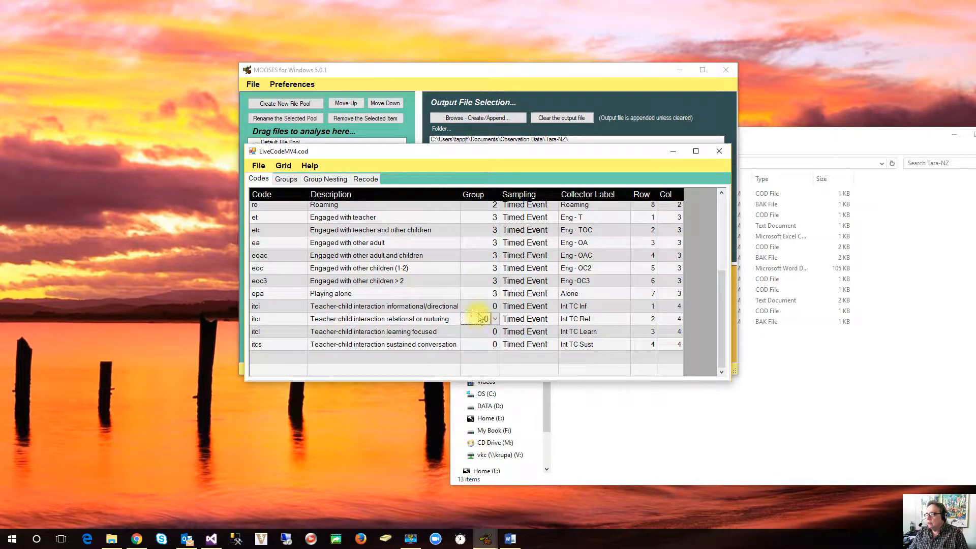
scroll(478, 317, "up", 4)
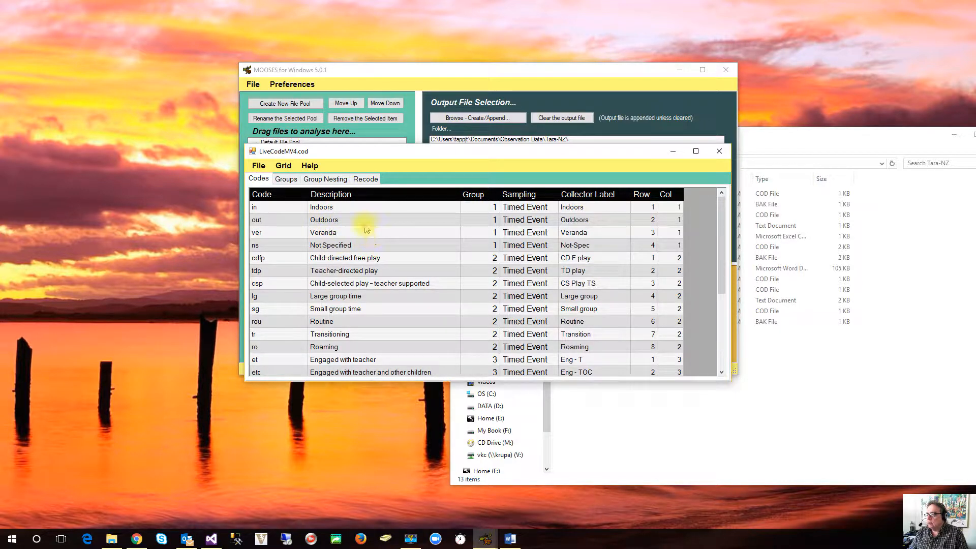
- Examine the code groups and the metric options available for the Location group
left_click(290, 181)
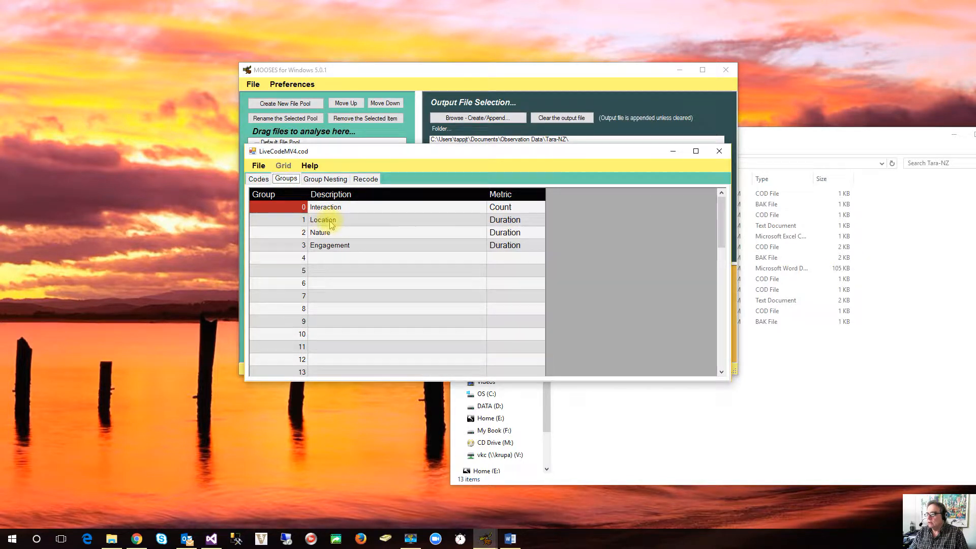
left_click(360, 219)
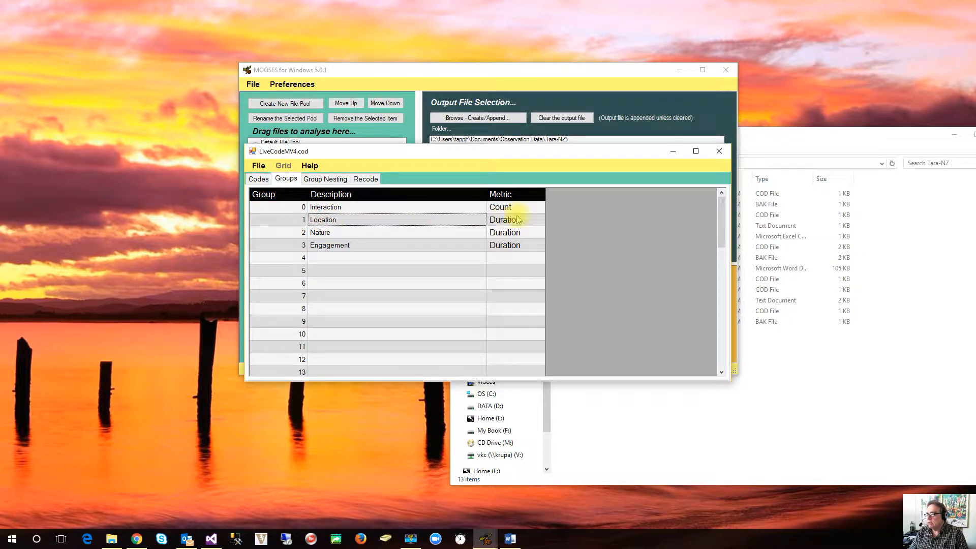
left_click(540, 220)
left_click(540, 220)
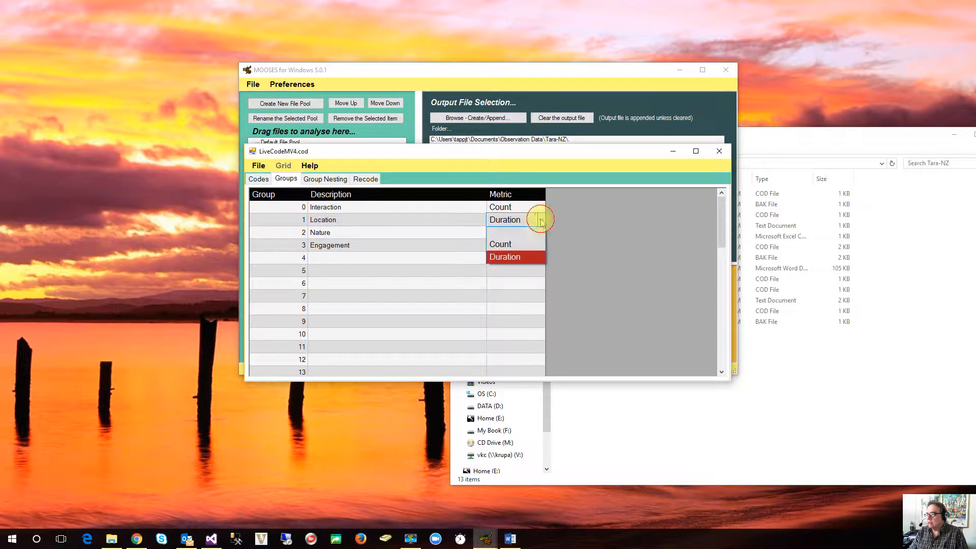
left_click(540, 221)
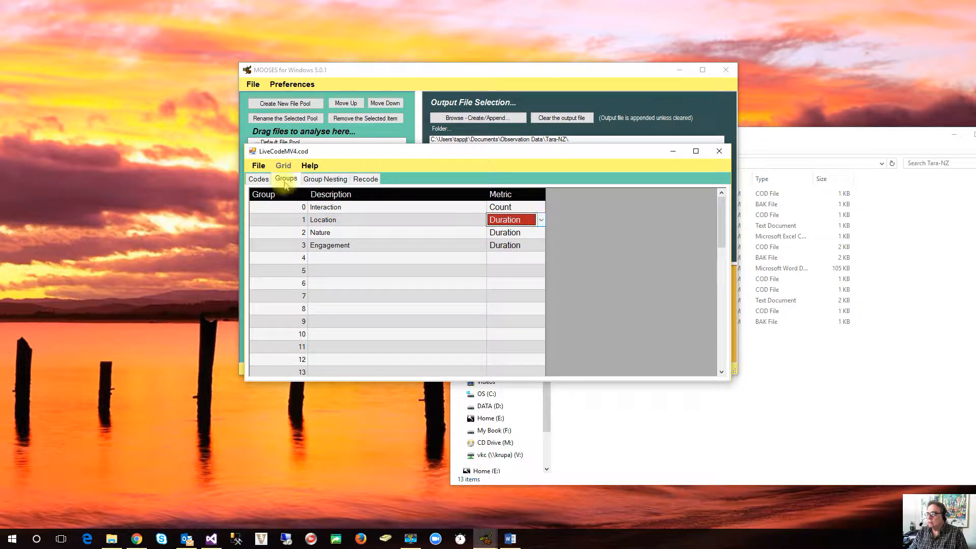
- Return to the code list and review which group each code belongs to
left_click(259, 180)
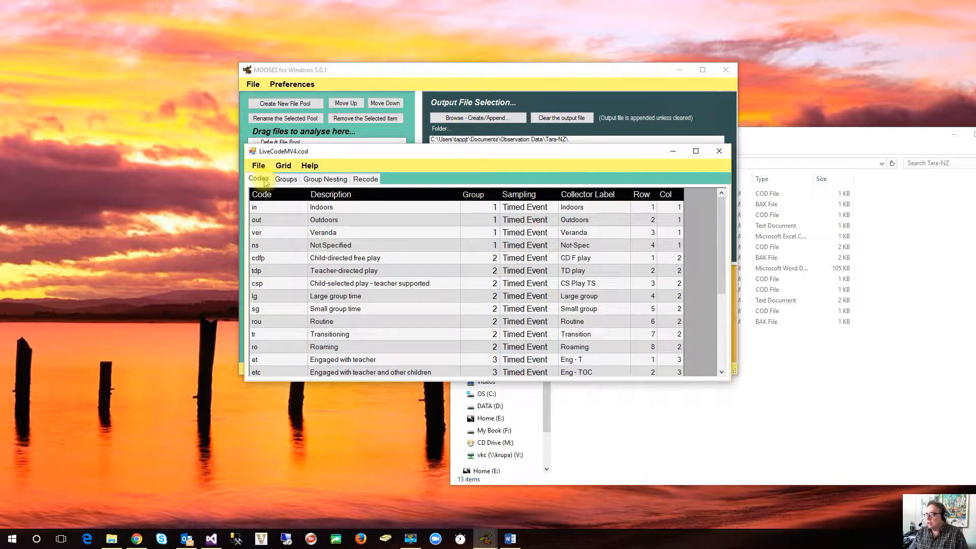
scroll(356, 323, "down", 4)
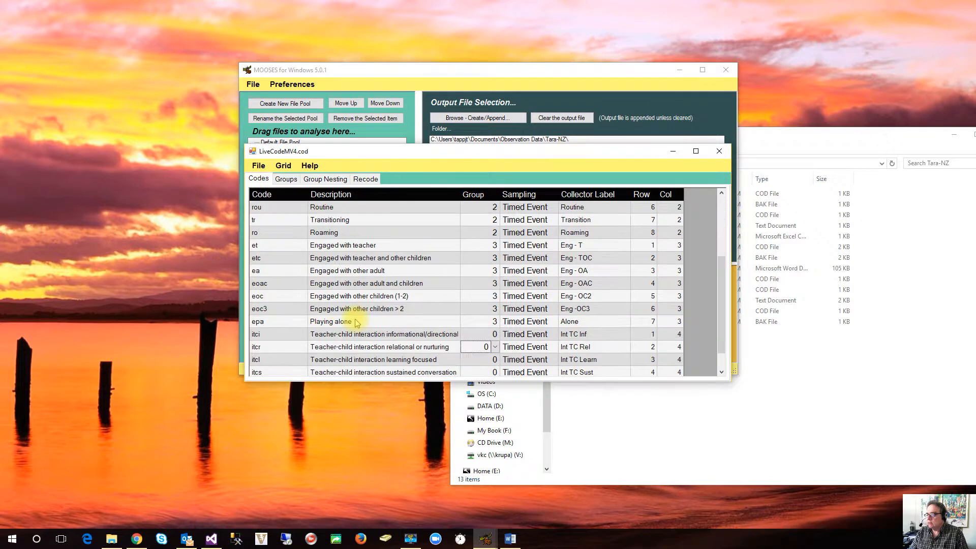
scroll(355, 323, "up", 4)
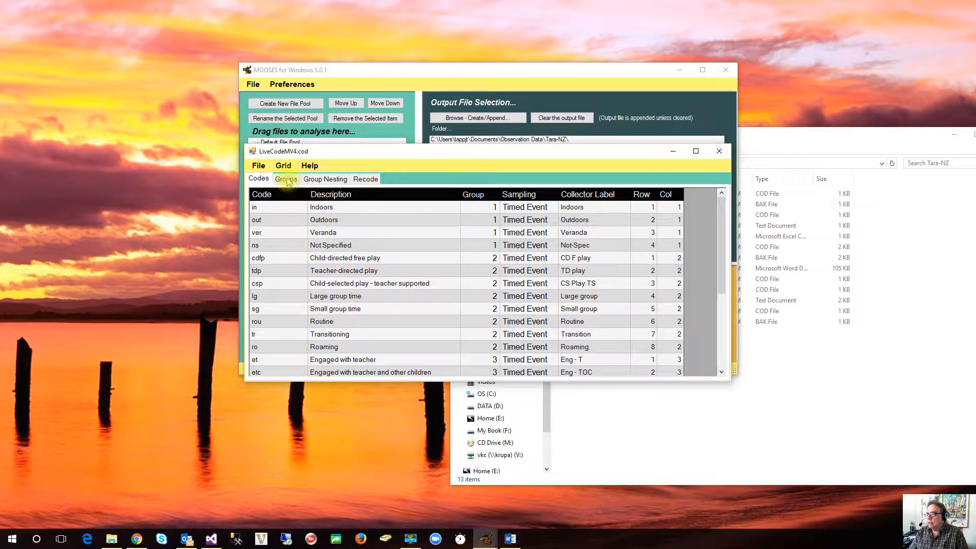
- Save the codes as a Minimoose code file over the existing Lily-LiveCode.cod and close the code editor
left_click(259, 167)
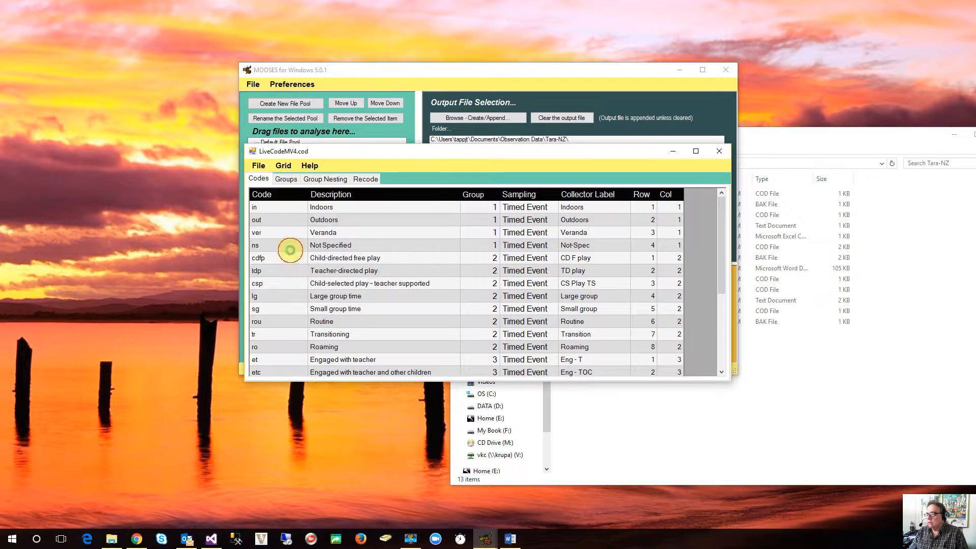
left_click(292, 251)
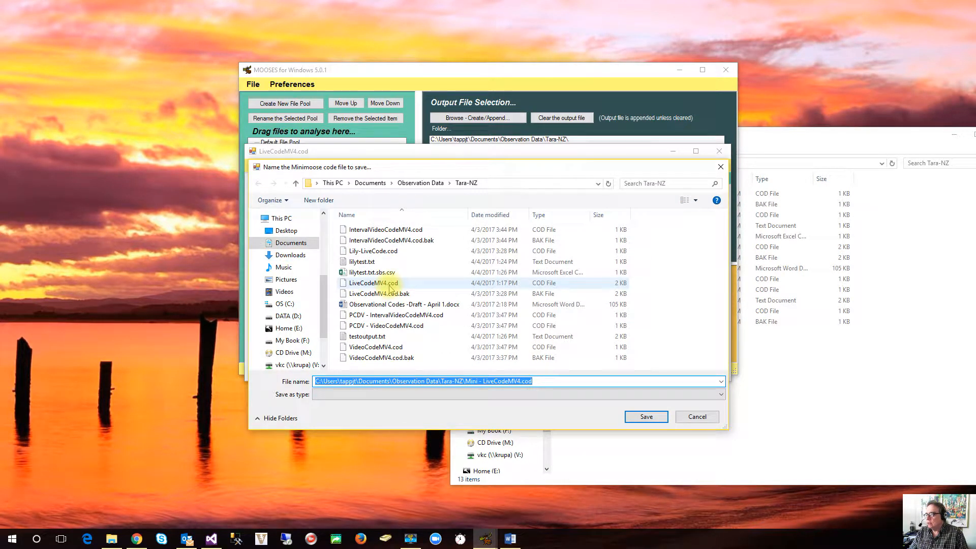
left_click(373, 253)
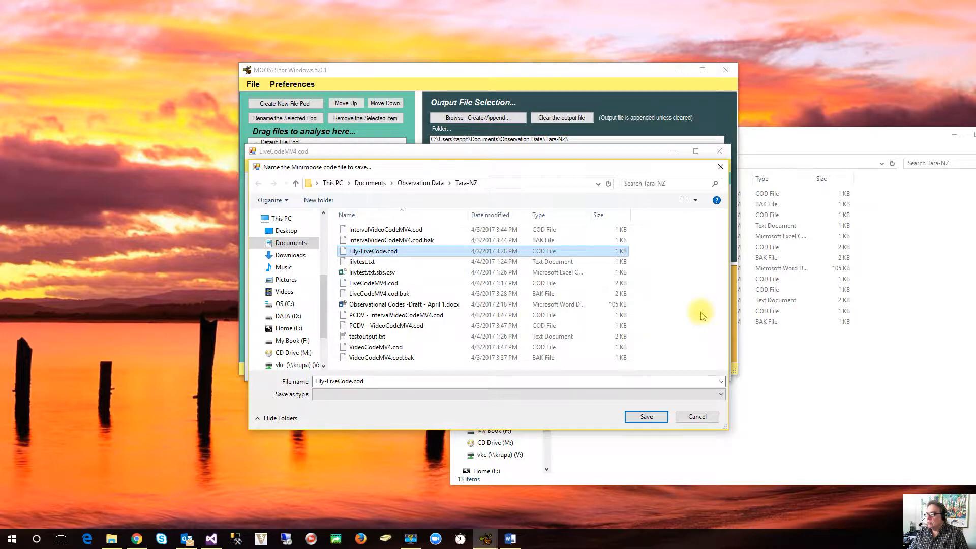
left_click(646, 416)
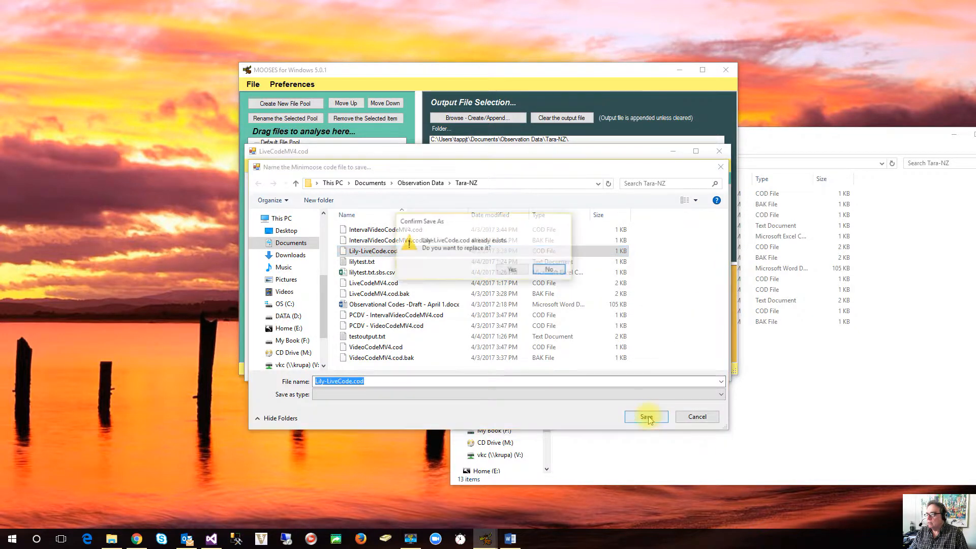
left_click(507, 271)
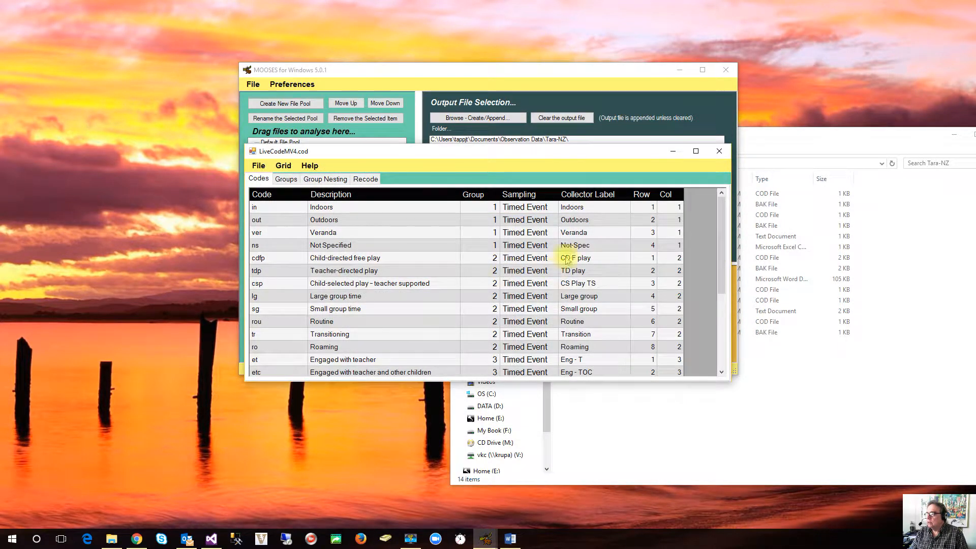
left_click(720, 151)
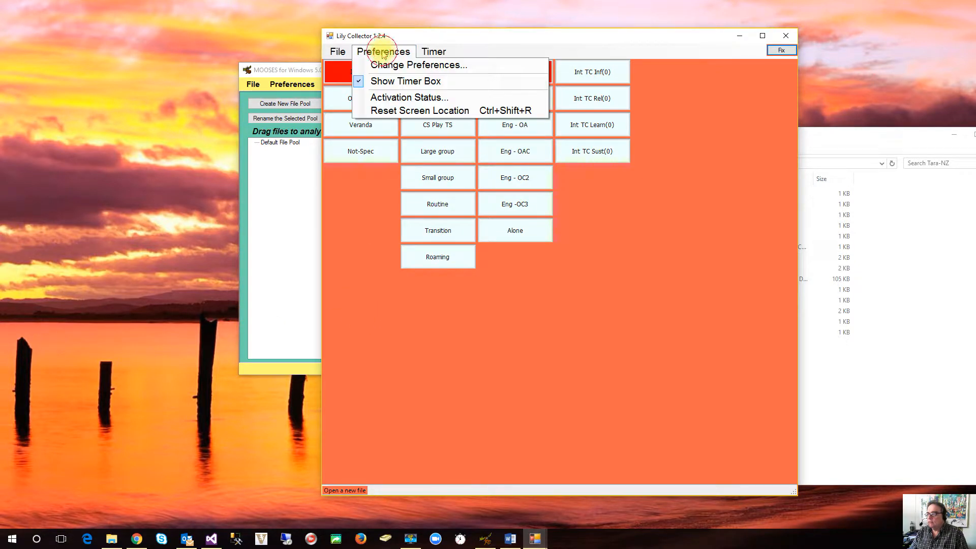
- In Lily Collector's preferences, set the code file to Lily-LiveCode.cod from the Tara-NZ folder
left_click(376, 64)
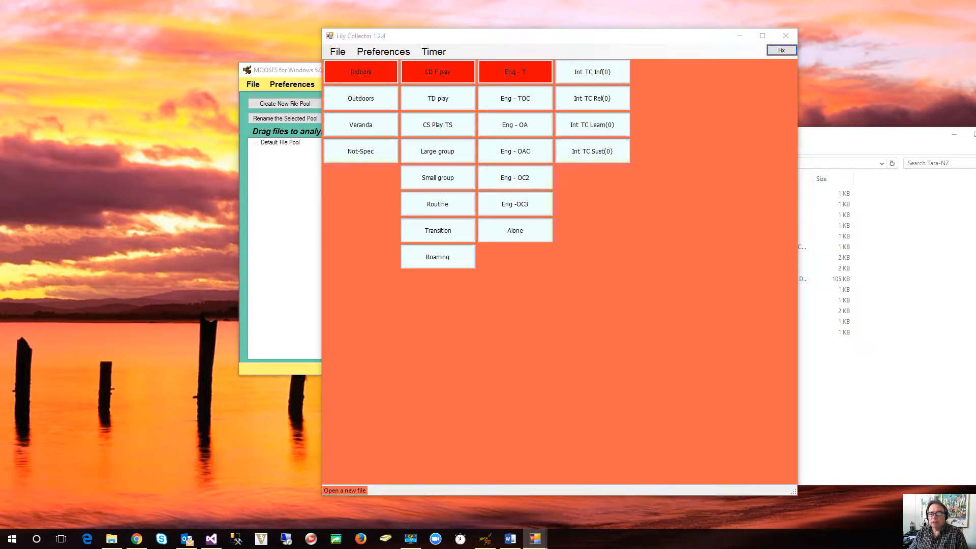
left_click_drag(114, 44, 279, 53)
left_click(293, 88)
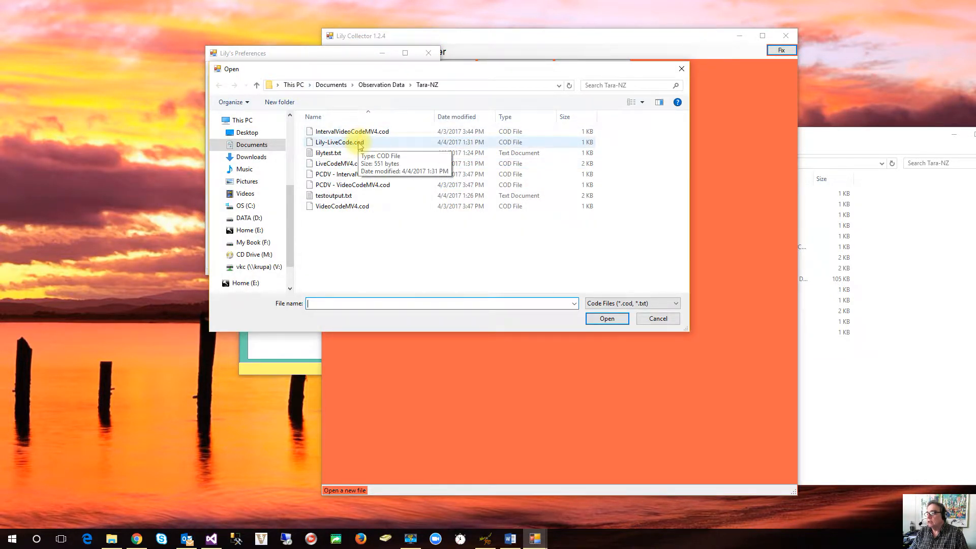
left_click(359, 143)
left_click(612, 321)
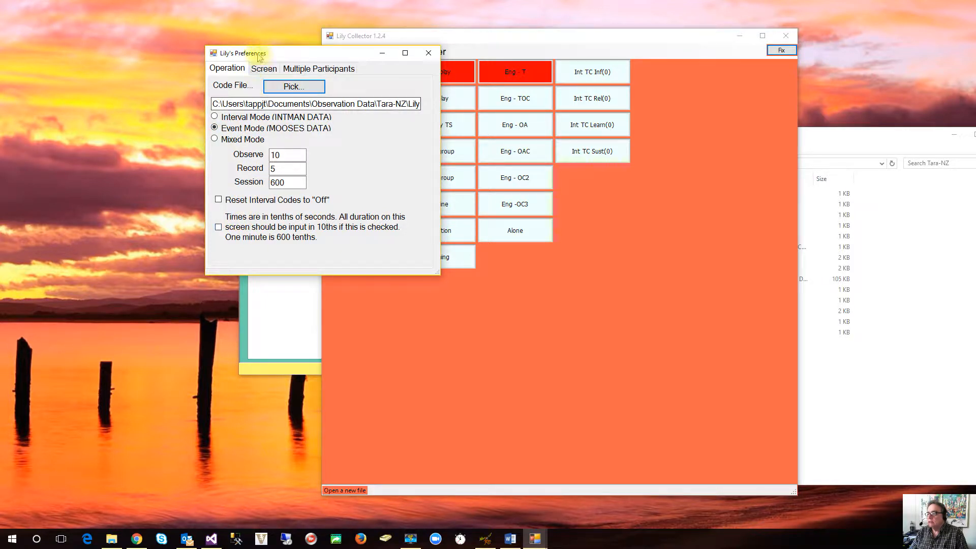
- Review the button display, multiple participants and operation settings, and close the preferences
left_click(260, 71)
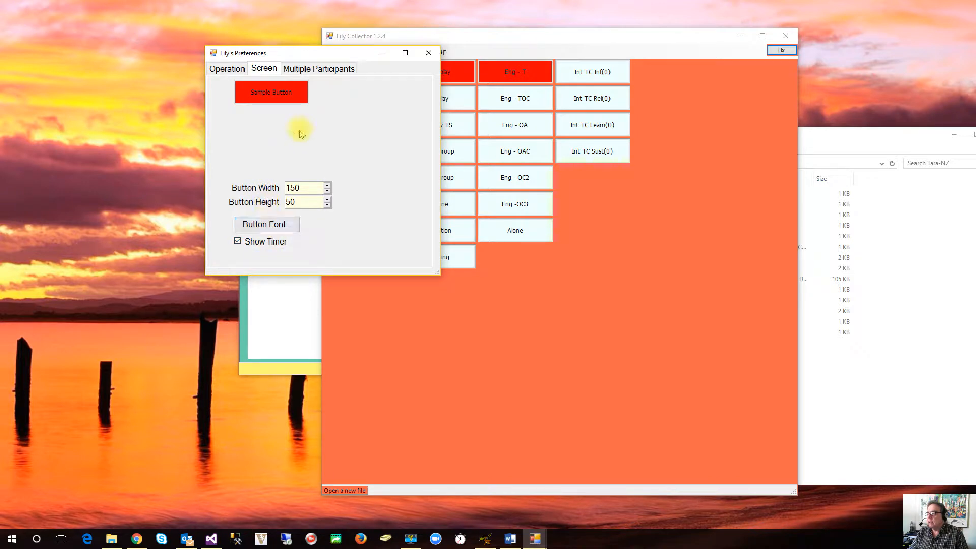
left_click(316, 73)
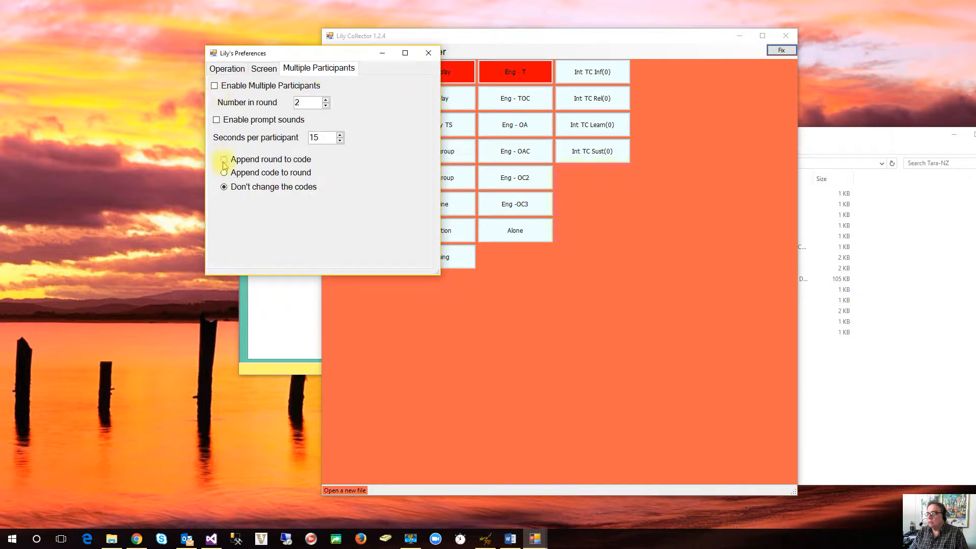
left_click(259, 70)
left_click(224, 71)
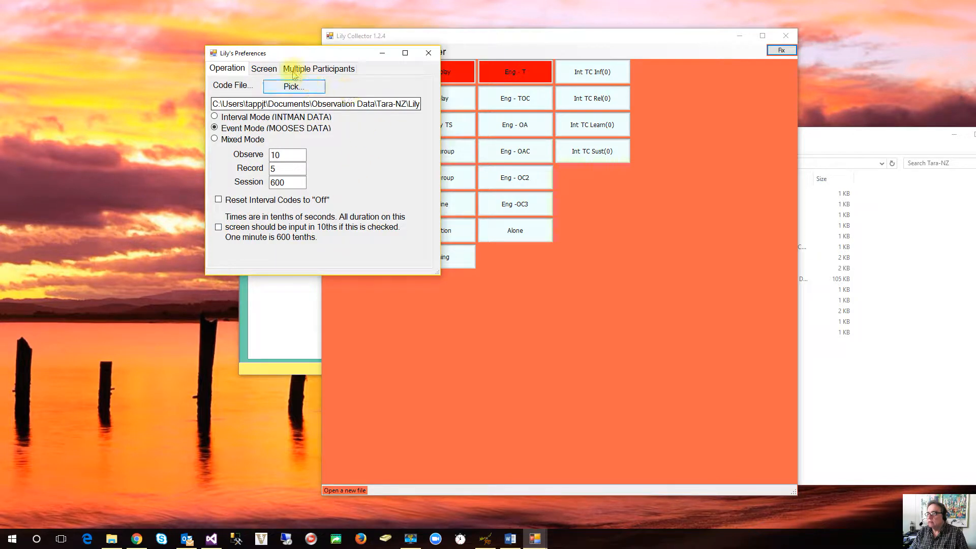
left_click(426, 53)
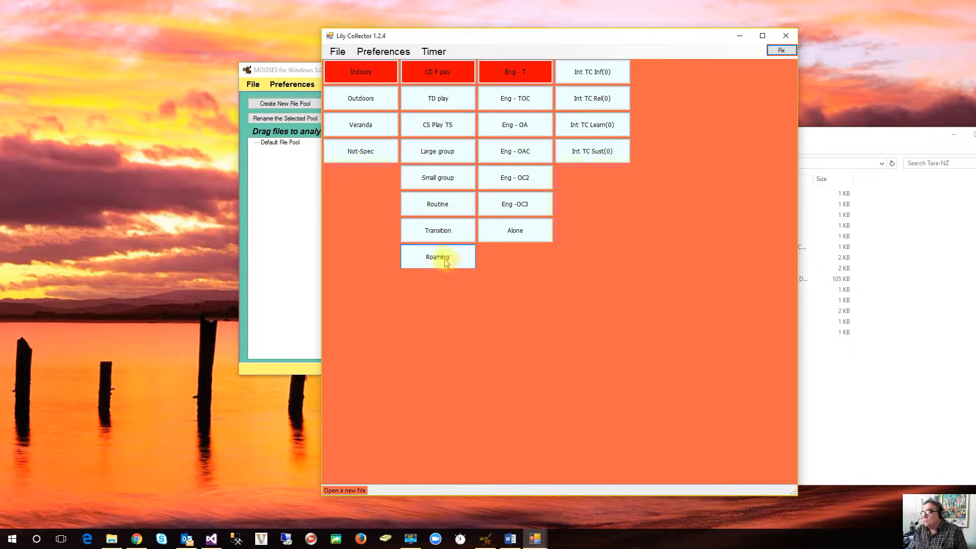
- Create a new observation file over the existing lilytest.txt in the Tara-NZ folder, accepting the default session header line
left_click(337, 52)
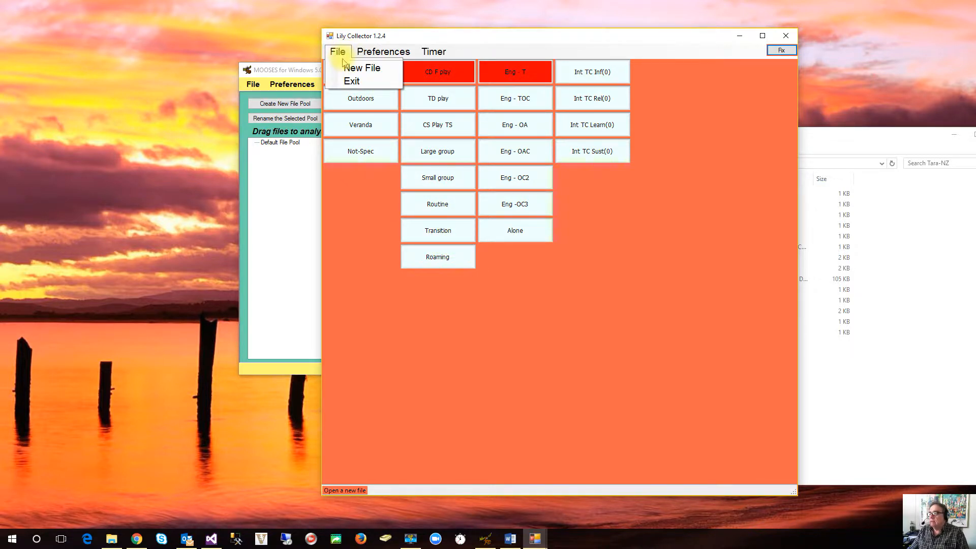
left_click(346, 67)
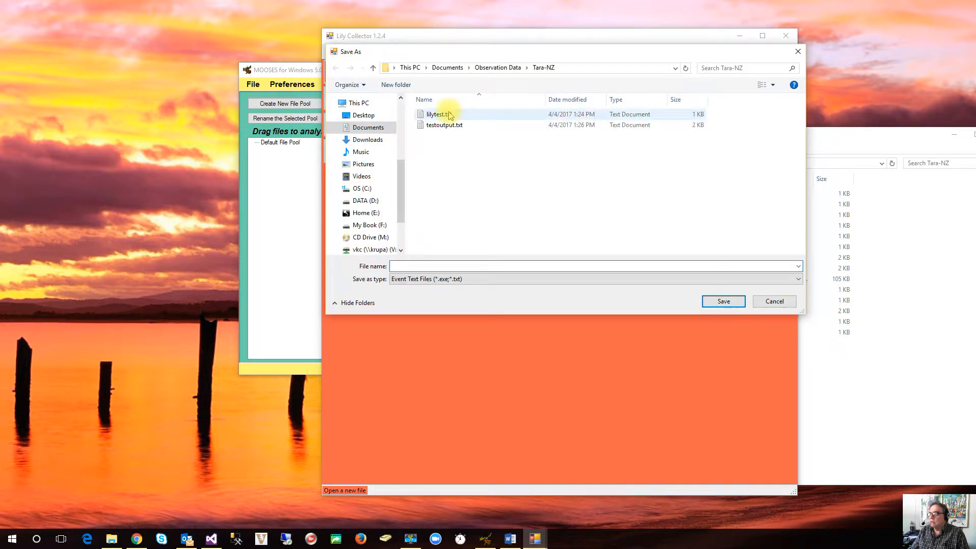
left_click(450, 116)
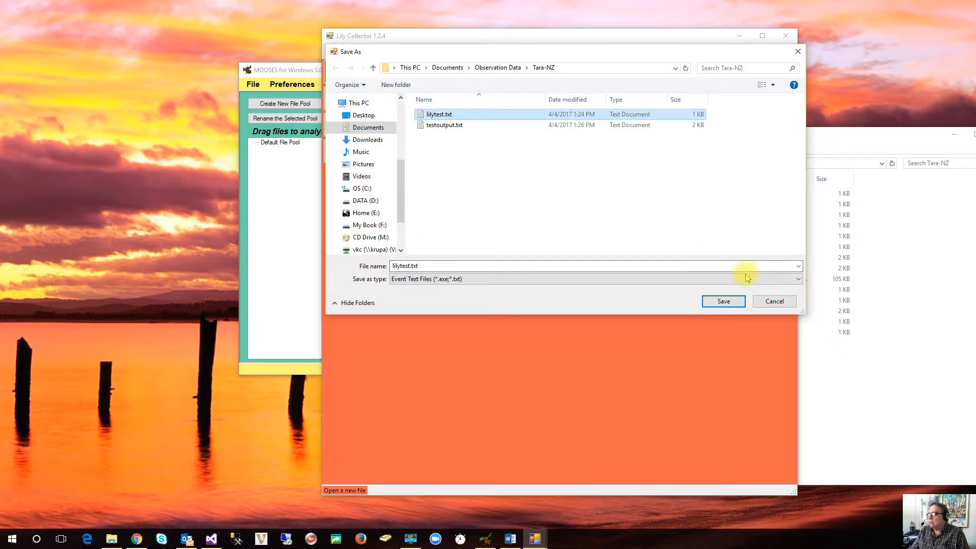
left_click(723, 302)
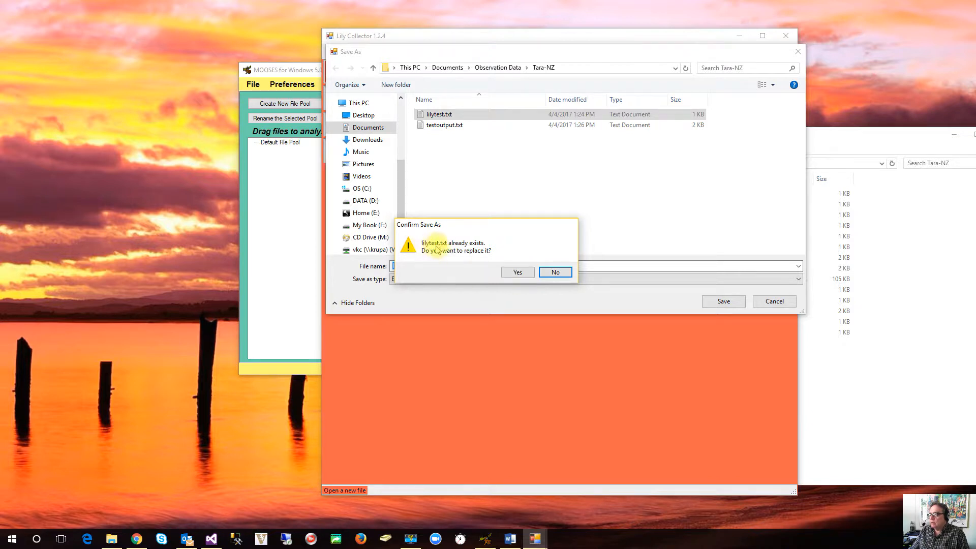
left_click(523, 272)
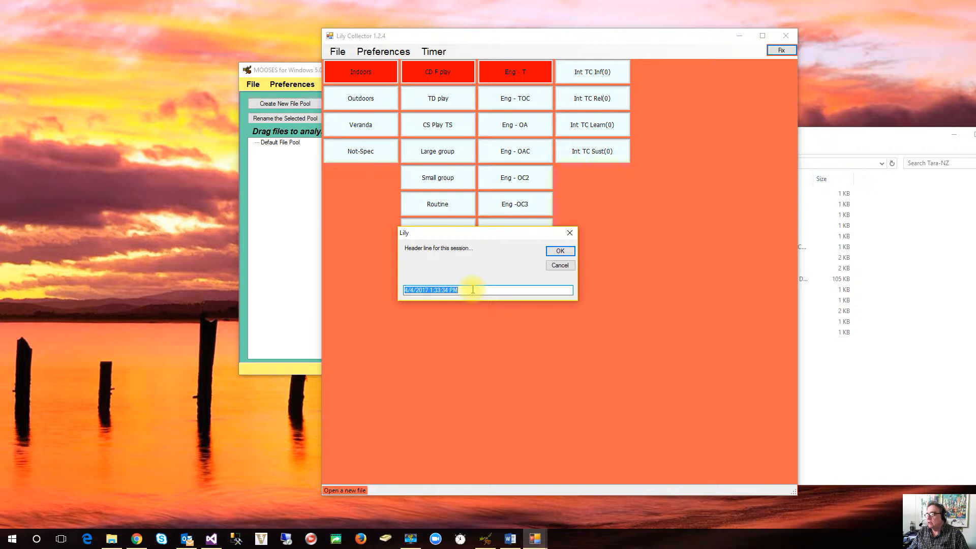
left_click(561, 251)
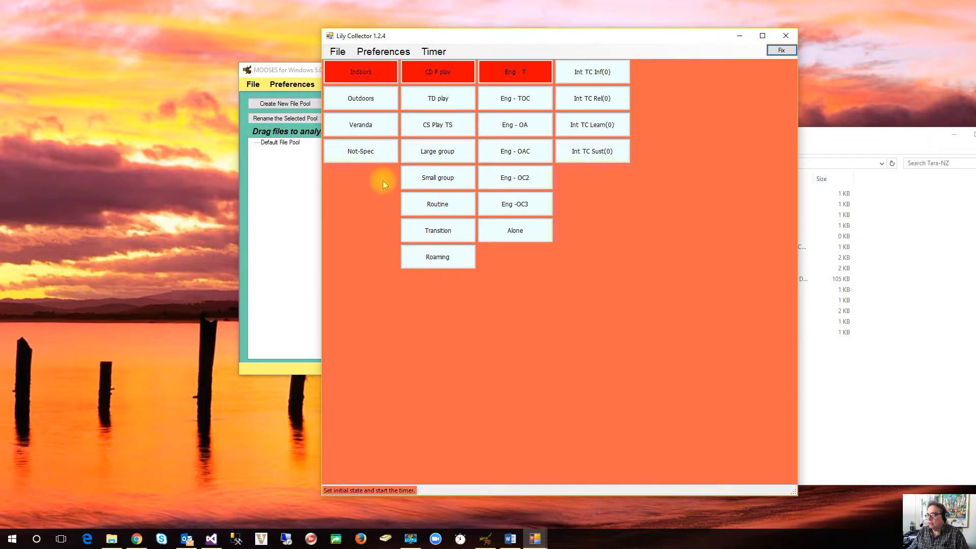
- Set the initial state of the session to Outdoors, TD play and Alone
left_click(360, 96)
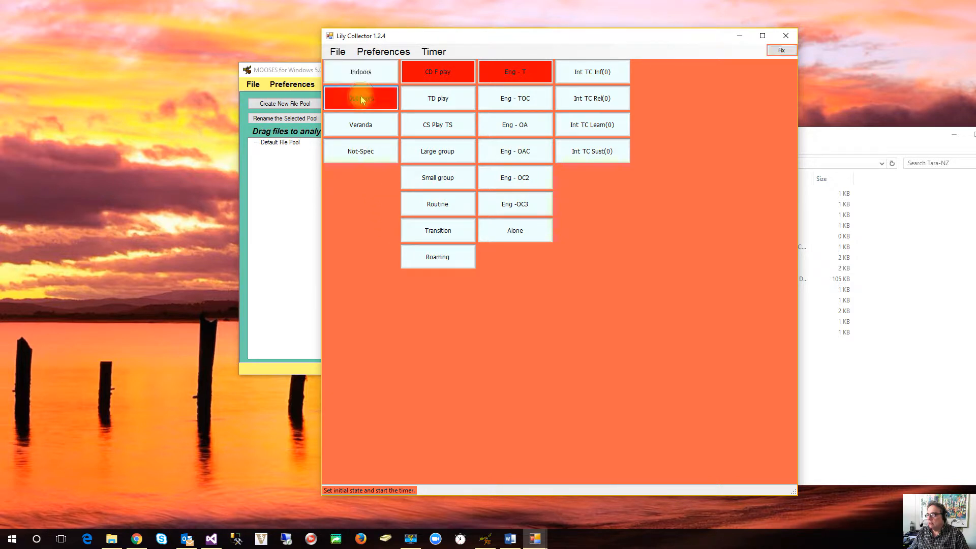
left_click(440, 104)
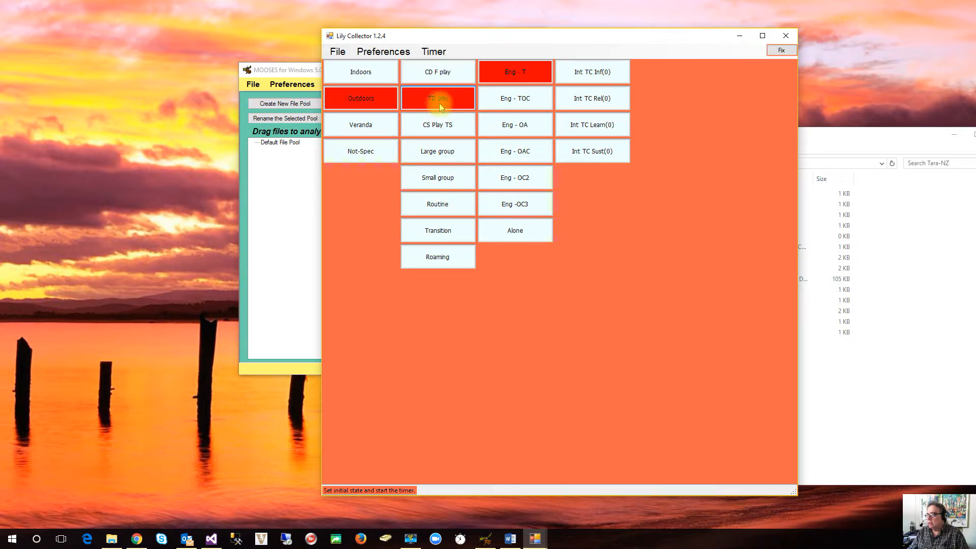
left_click(522, 238)
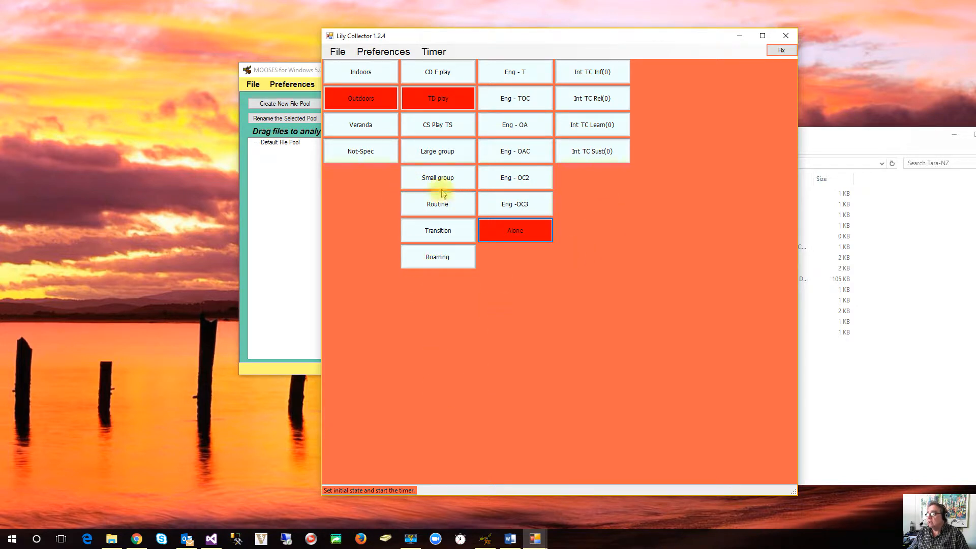
- Turn off the timer box display and check the setting
left_click(434, 53)
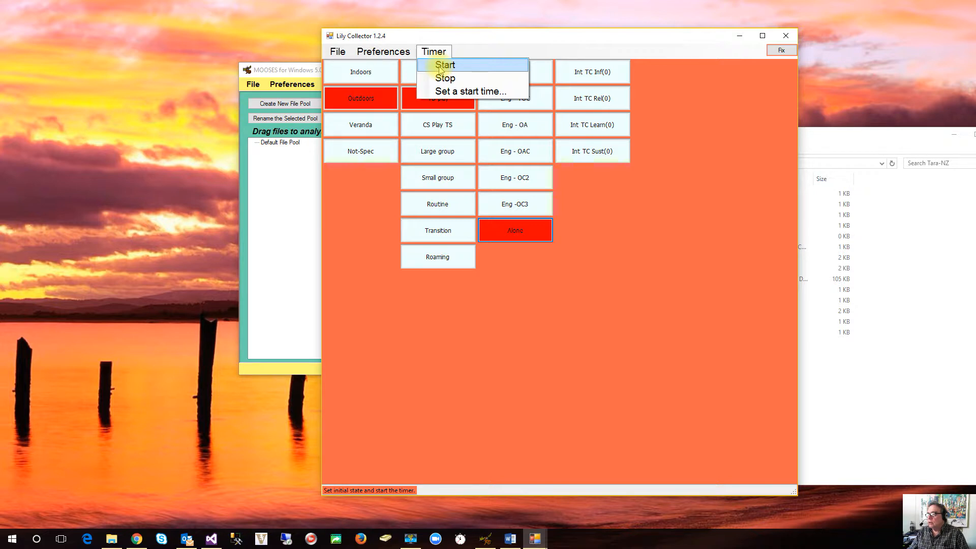
mouse_move(384, 51)
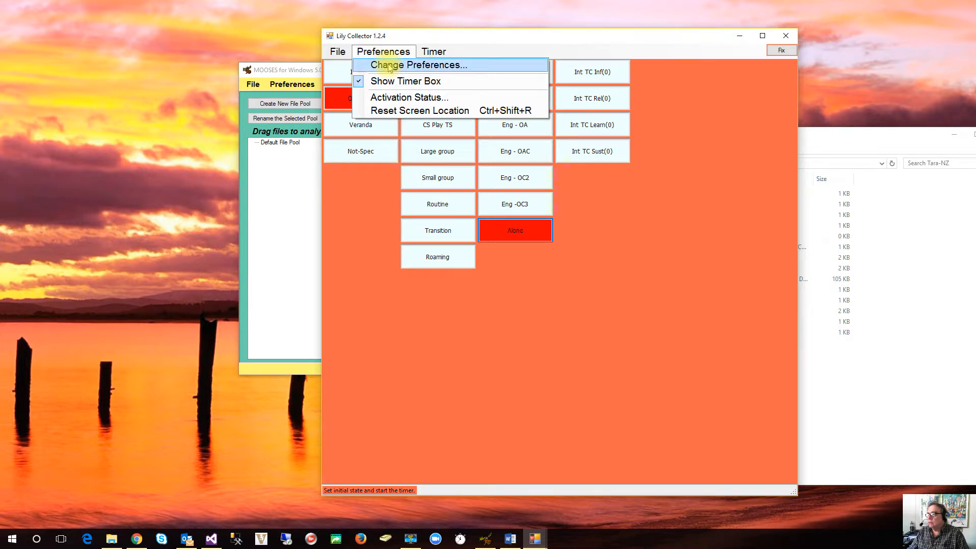
left_click(384, 86)
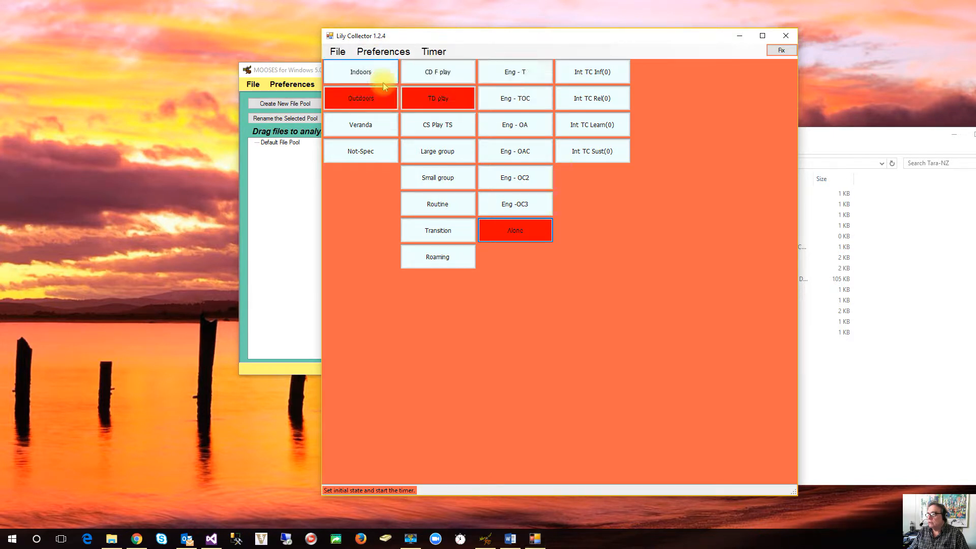
left_click(385, 53)
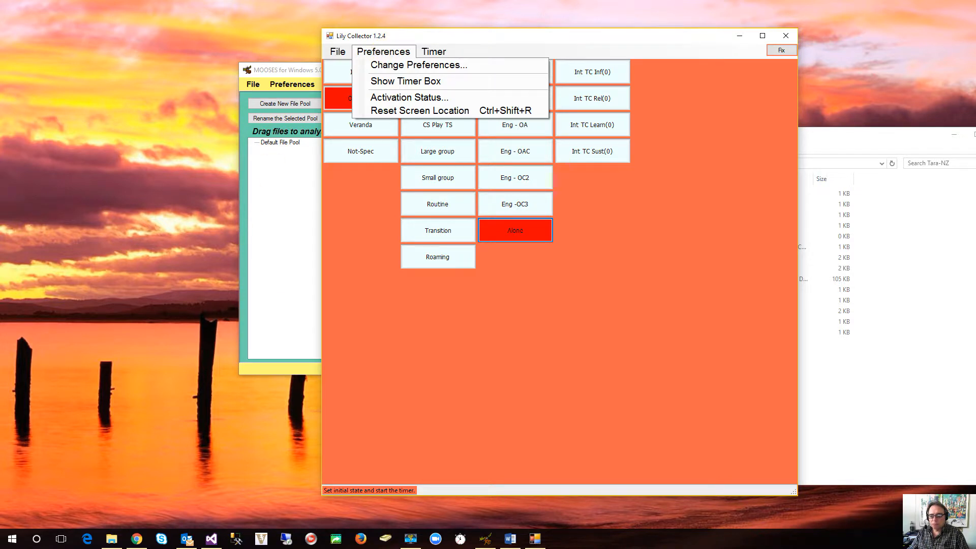
key("Escape")
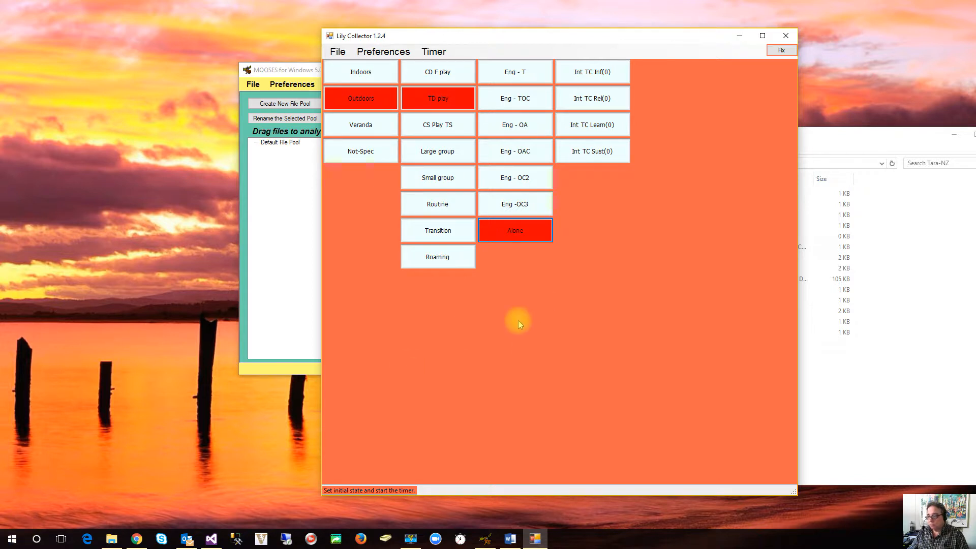
- Start the timer and record changes to Indoors, Large group and Eng - T
left_click(433, 51)
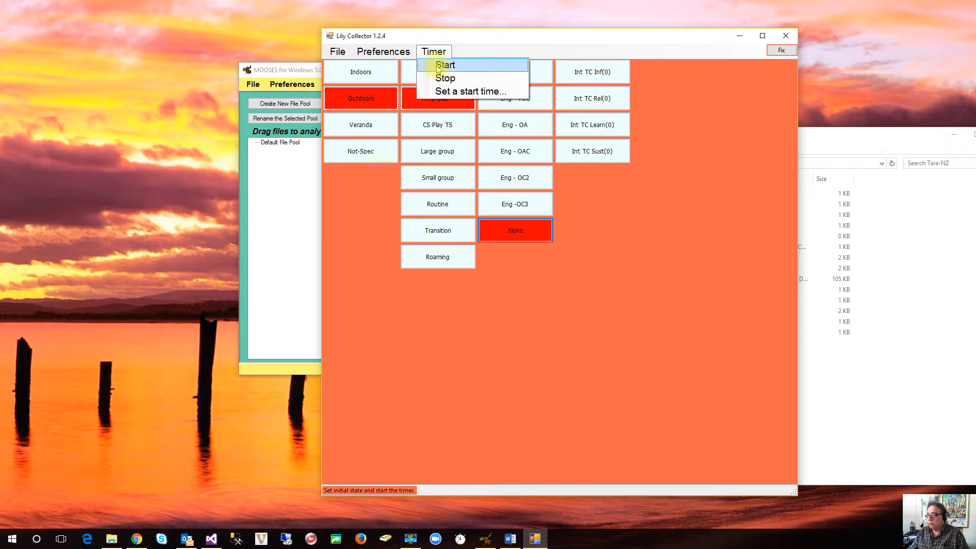
left_click(439, 65)
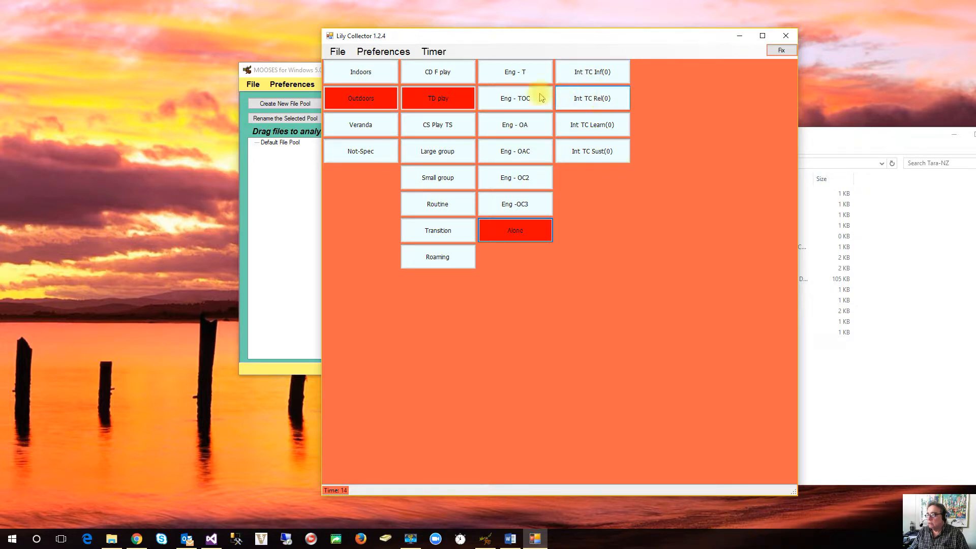
left_click(359, 73)
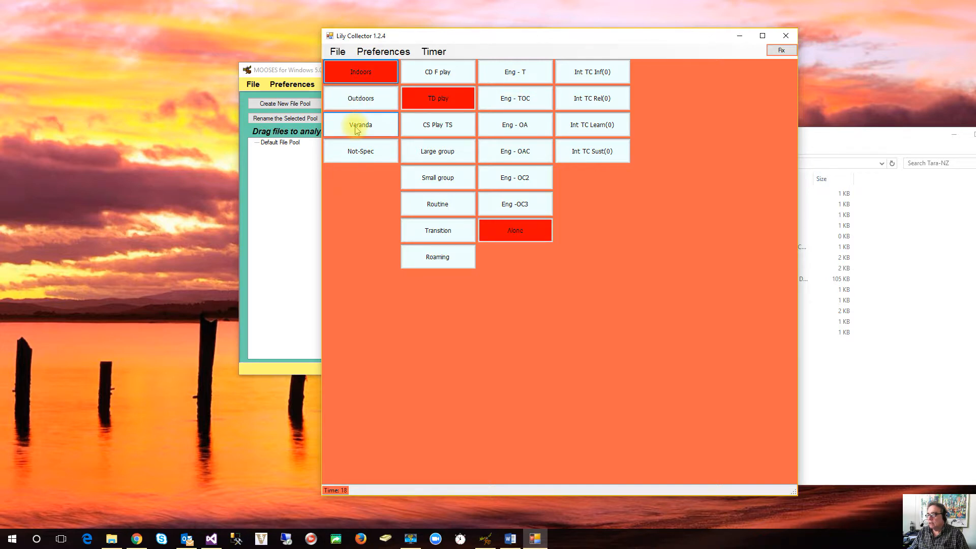
left_click(443, 153)
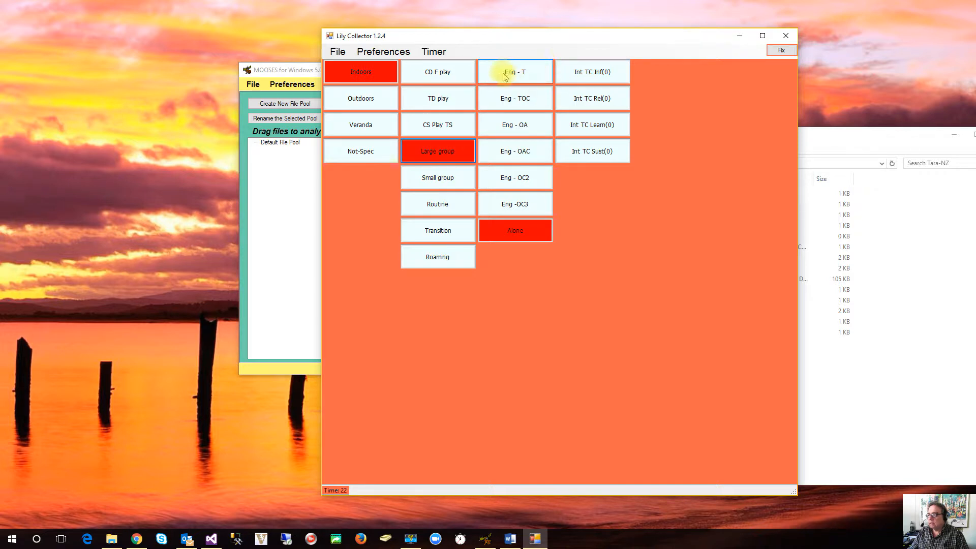
left_click(528, 76)
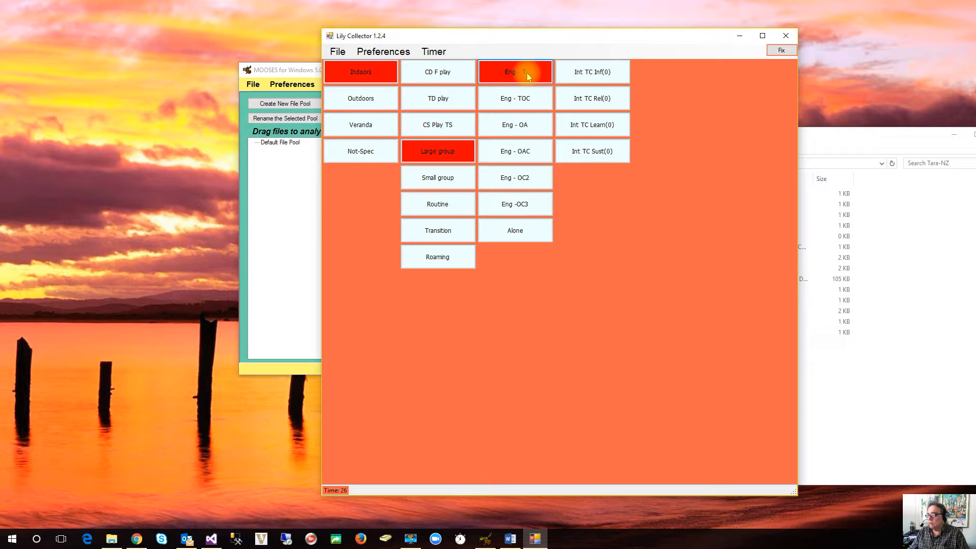
- Record the interaction events: Int TC Inf three times, Int TC Rel four times, Int TC Learn three times and Int TC Sust three times
left_click(594, 78)
left_click(604, 79)
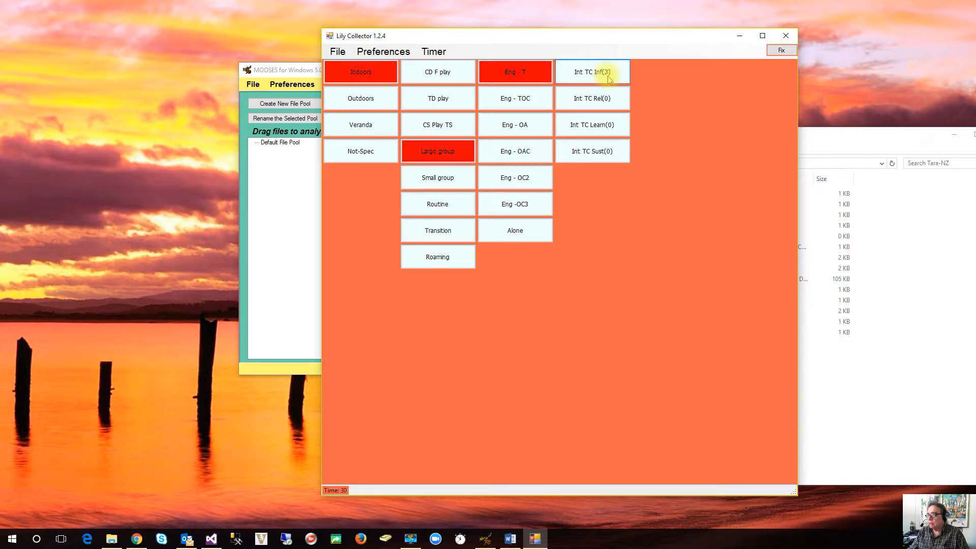
left_click(594, 96)
left_click(595, 96)
left_click(595, 97)
left_click(596, 98)
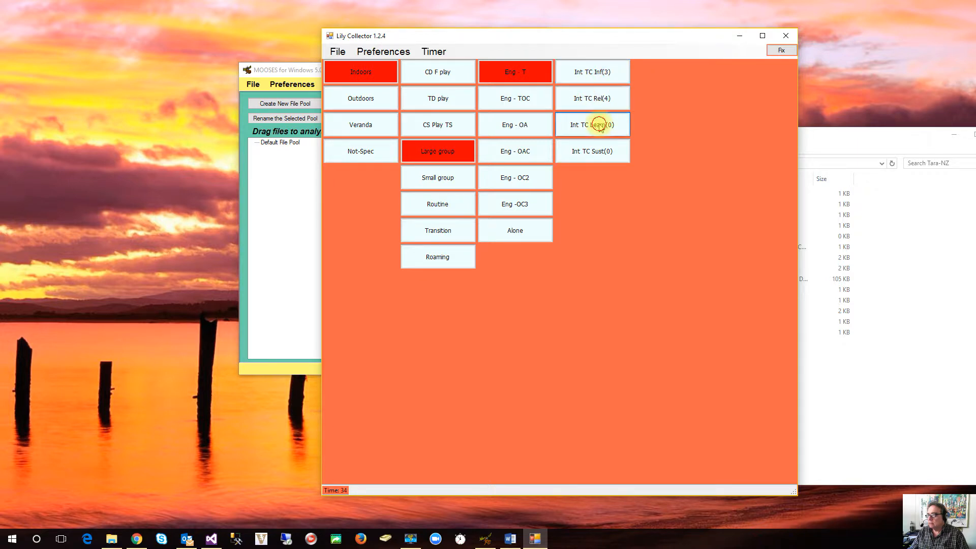
left_click(601, 127)
left_click(585, 151)
left_click(585, 152)
left_click(585, 152)
- Record engagement changes to Alone, Eng - OAC and Eng - TOC in that order
left_click(514, 238)
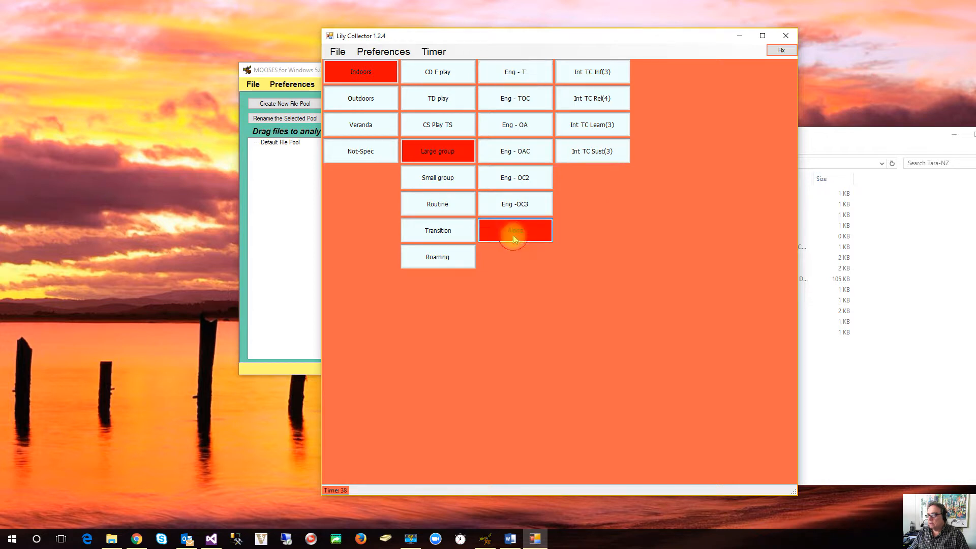
left_click(511, 152)
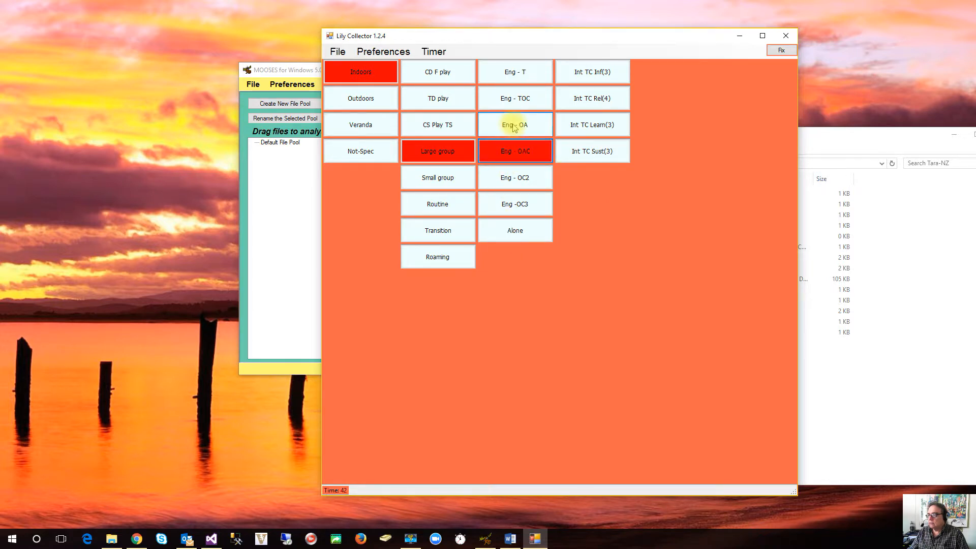
left_click(511, 103)
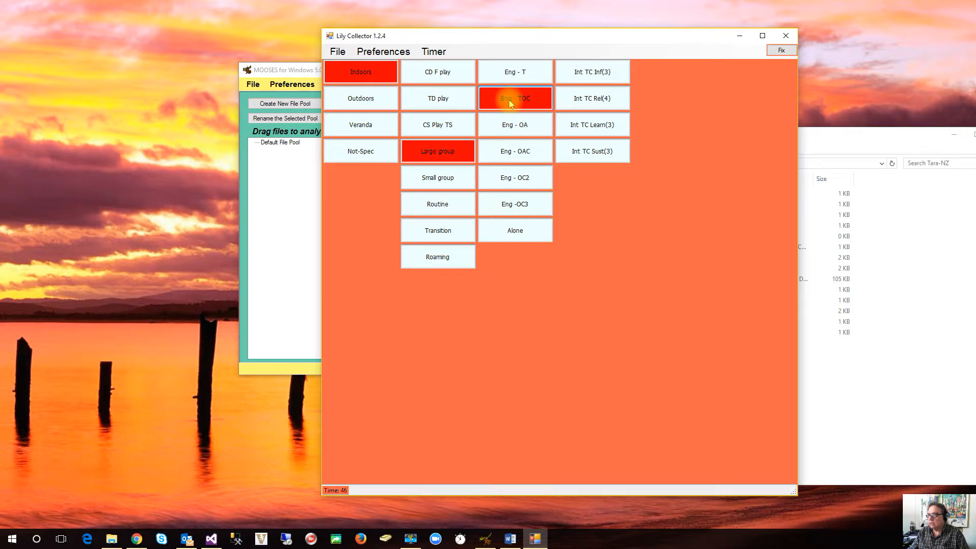
- Save and close the observation file, and close Lily Collector
left_click(338, 52)
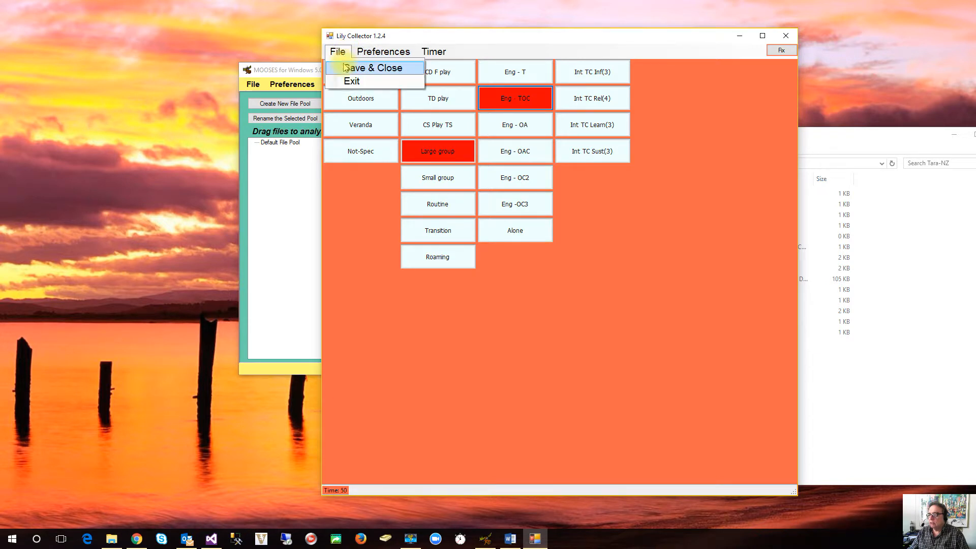
left_click(356, 68)
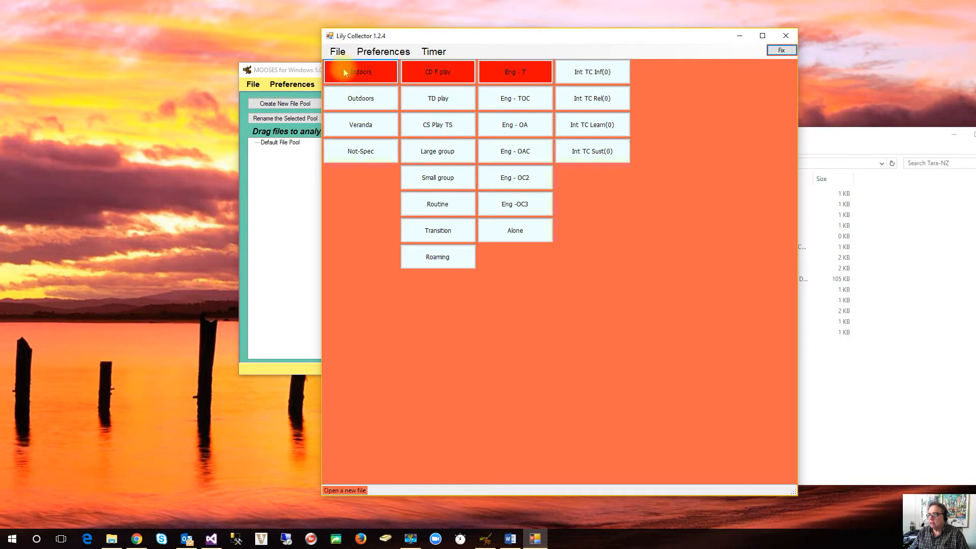
left_click(789, 37)
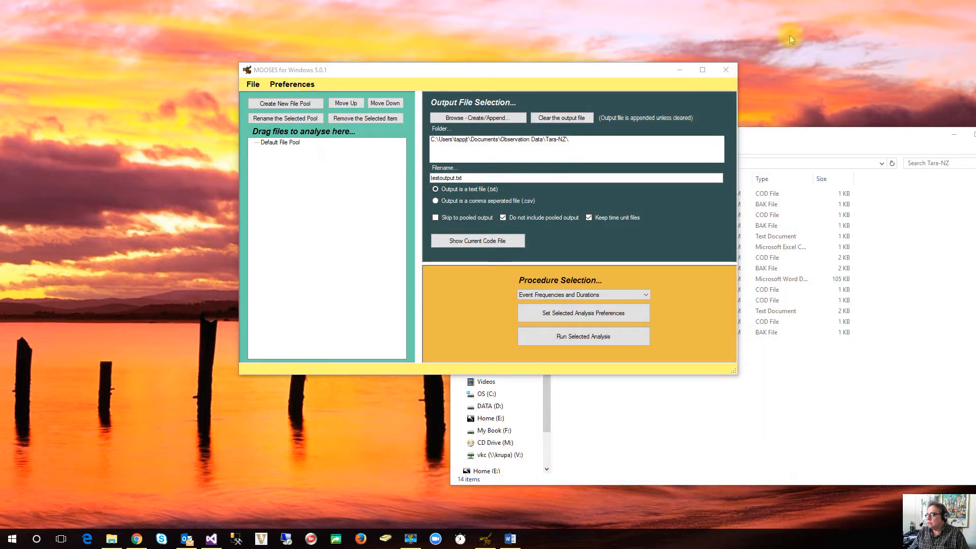
- Open lilytest.txt from the Tara-NZ folder in Notepad, review its recorded event codes and times, and close it
left_click(804, 137)
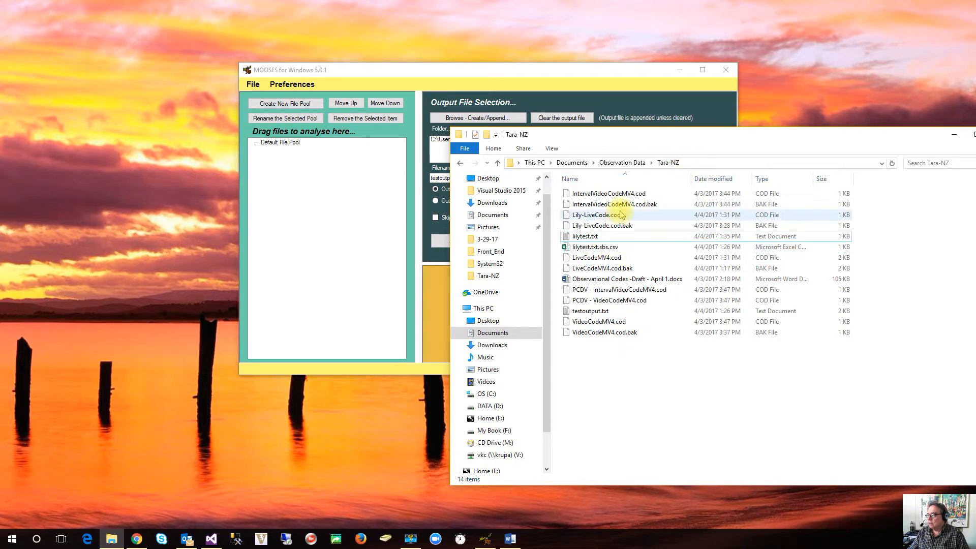
left_click(583, 238)
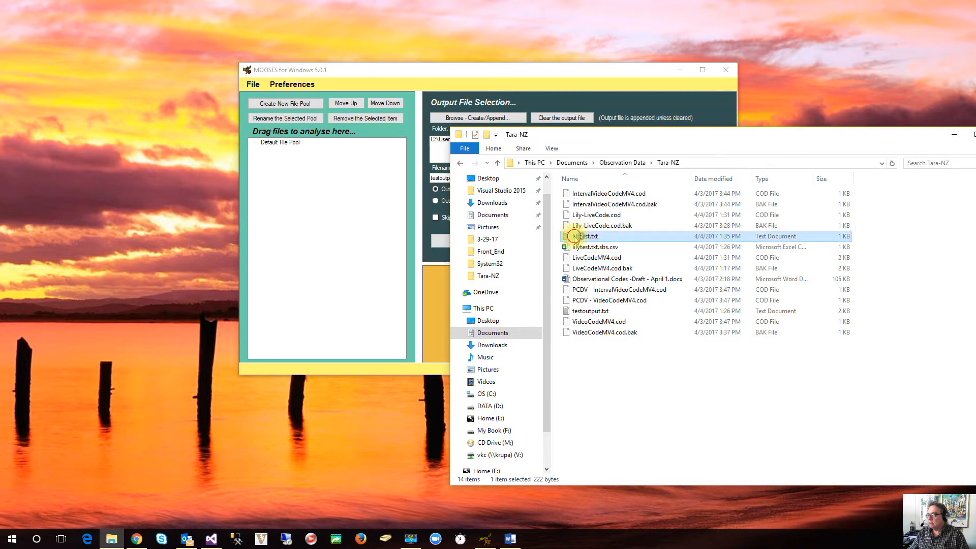
double_click(574, 236)
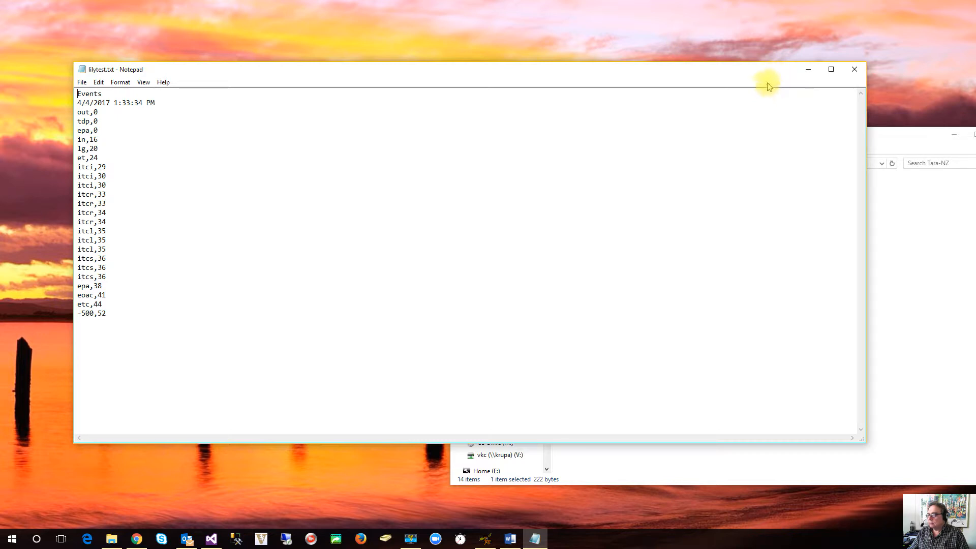
left_click(854, 69)
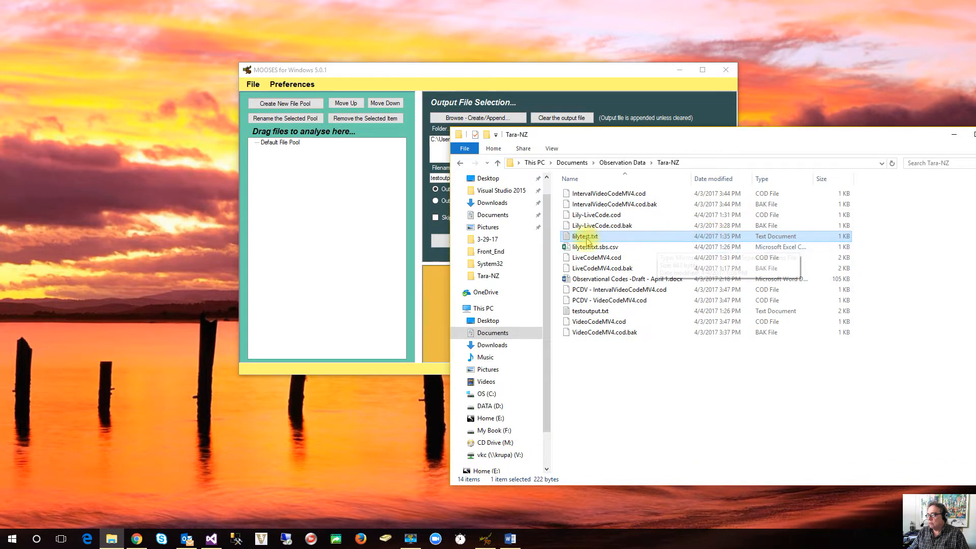
- Add lilytest.txt from the Tara-NZ folder to the Default File Pool in MOOSES and switch to that window
left_click_drag(587, 240, 331, 175)
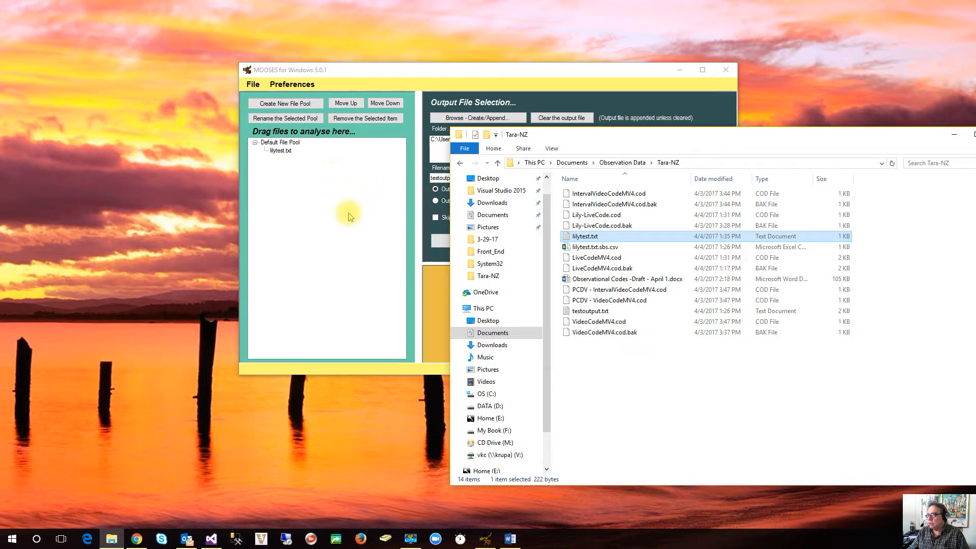
left_click(279, 198)
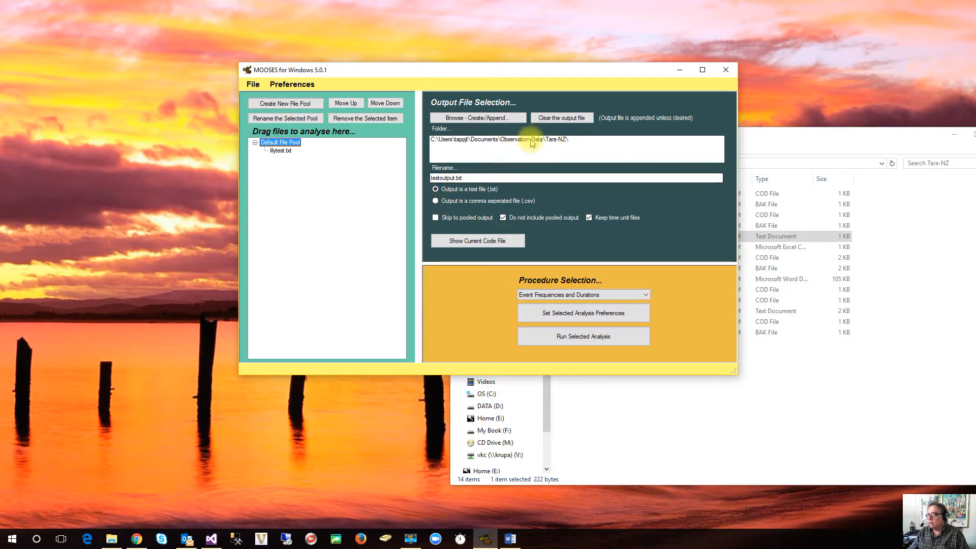
- Choose testoutput.txt in the Tara-NZ folder as the output file and clear its existing contents
left_click(496, 120)
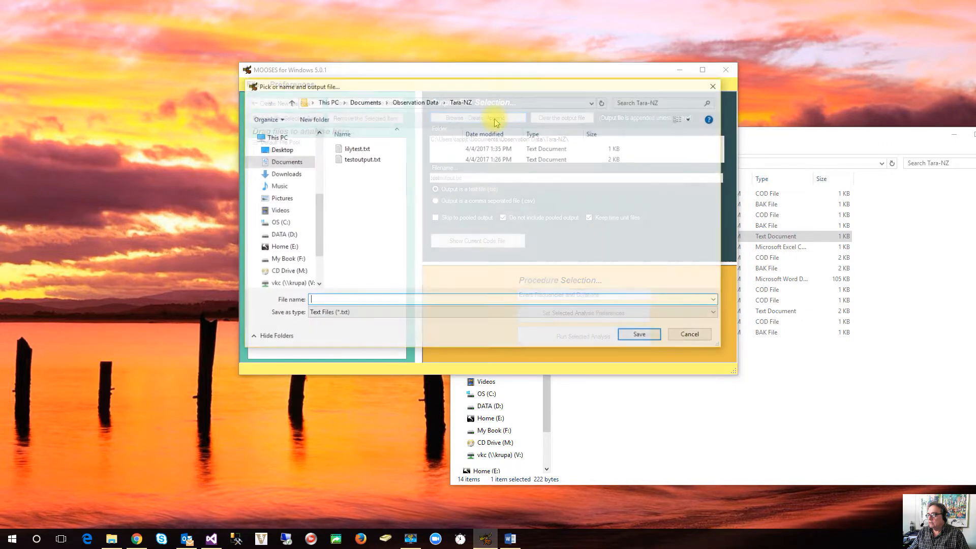
left_click(383, 160)
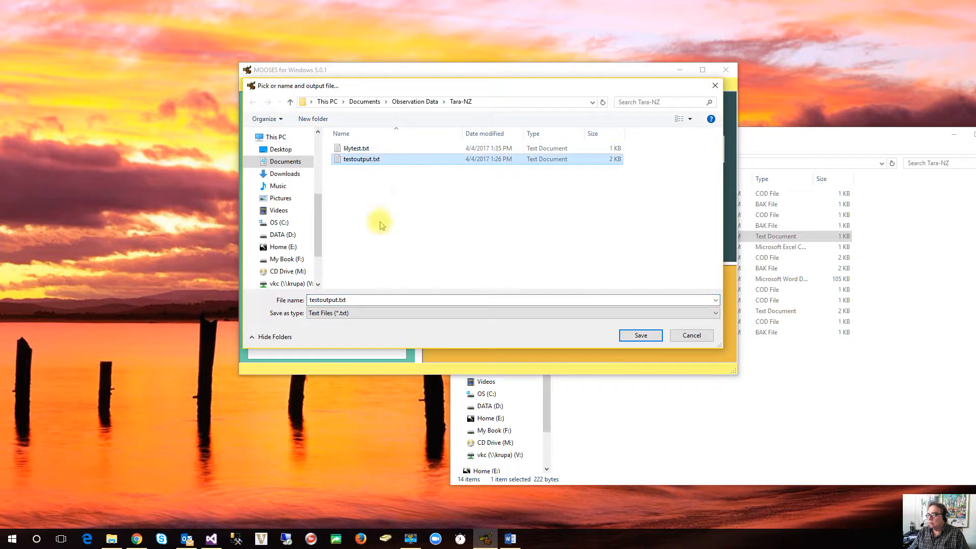
left_click(638, 335)
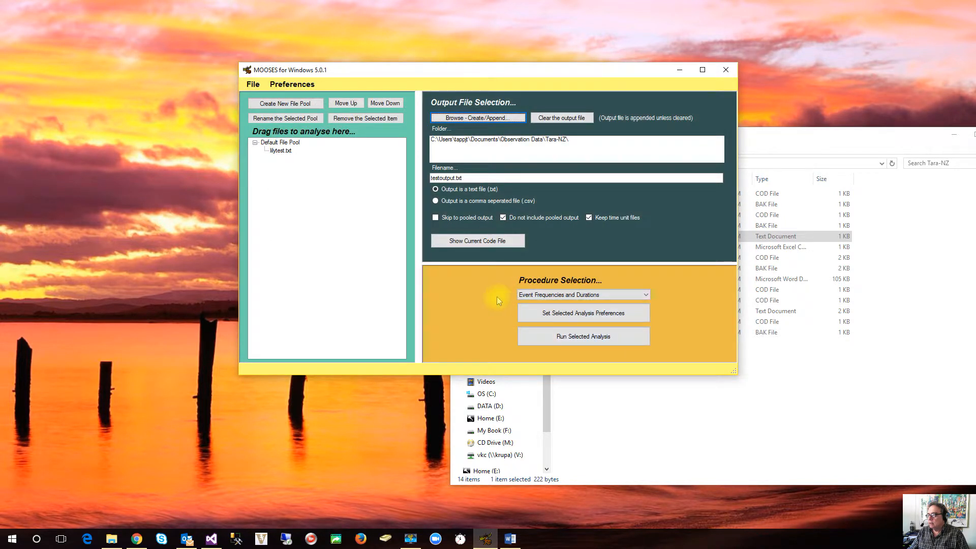
left_click(563, 119)
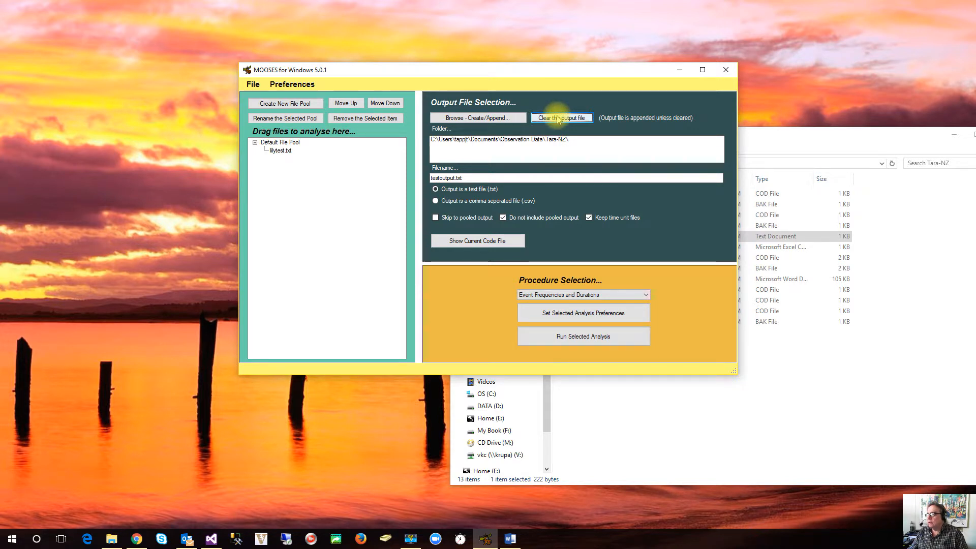
- Run the Test Read procedure on lilytest.txt, check the resulting output file, and close it
left_click(566, 295)
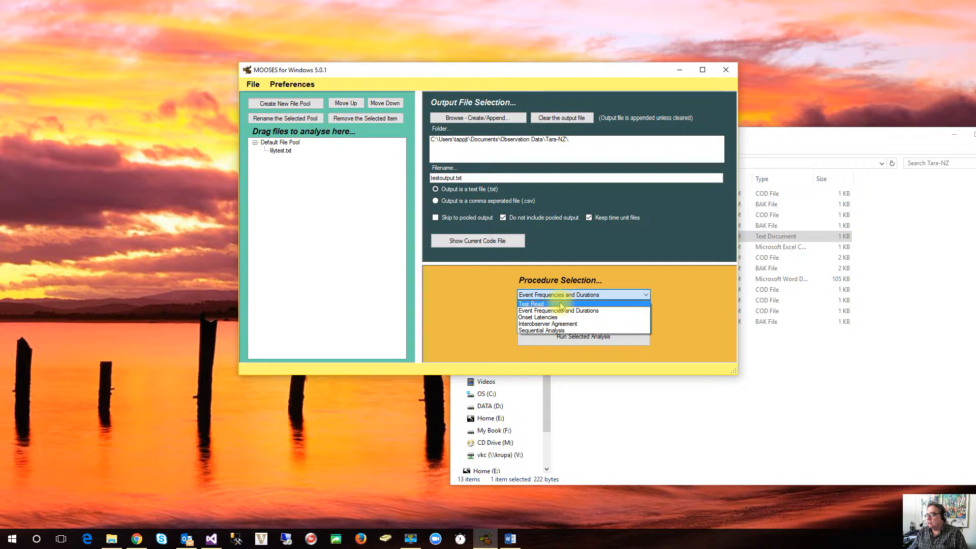
left_click(561, 304)
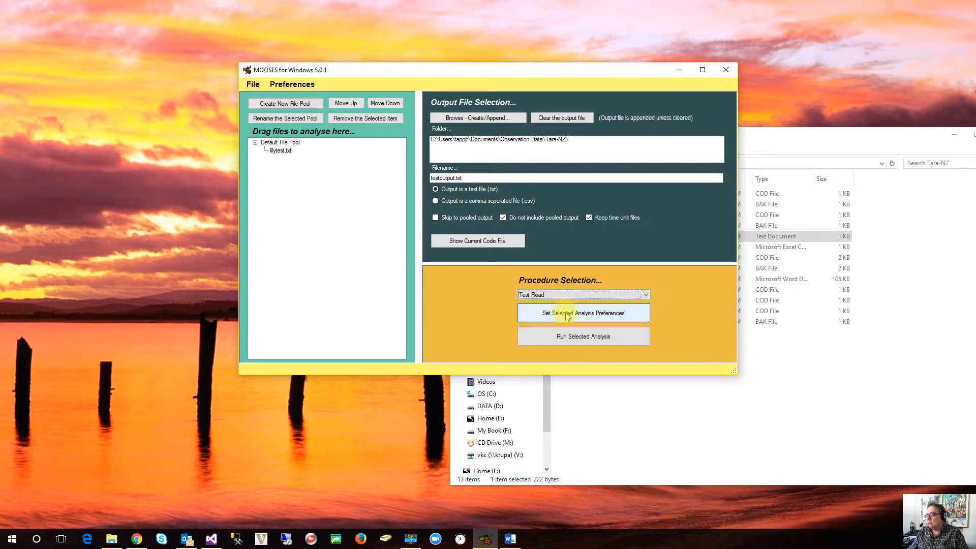
left_click(570, 335)
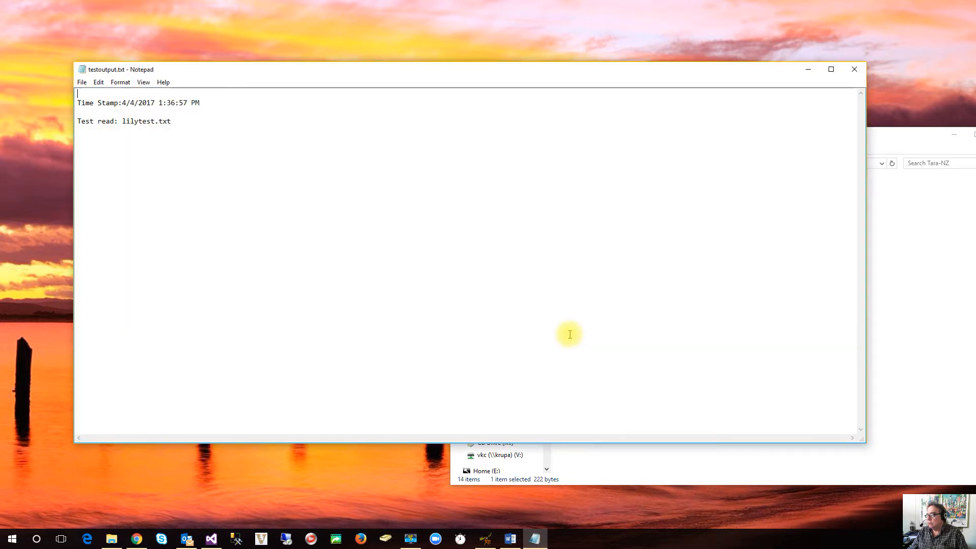
left_click(858, 67)
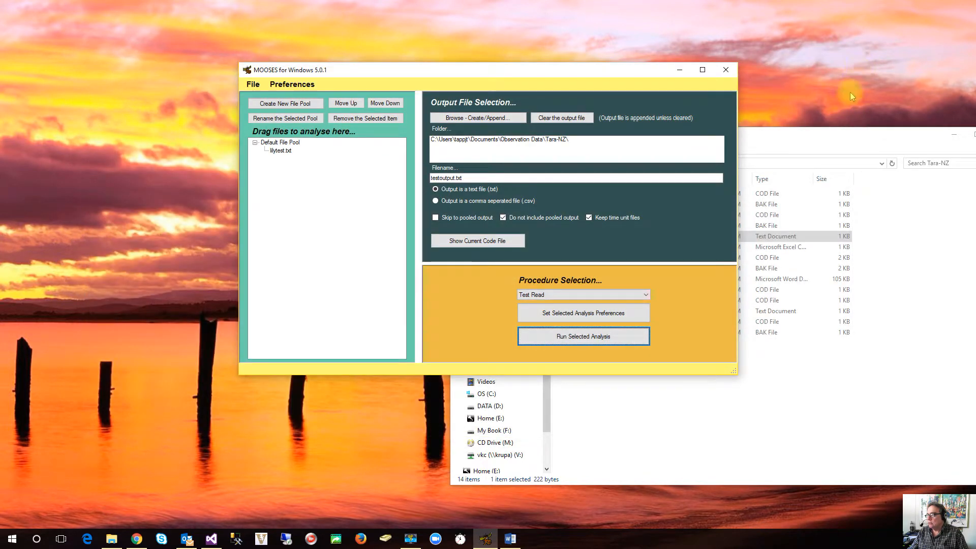
- Open lilytest.txt from the Tara-NZ folder again, review its recorded event codes and times, and close it
left_click(831, 138)
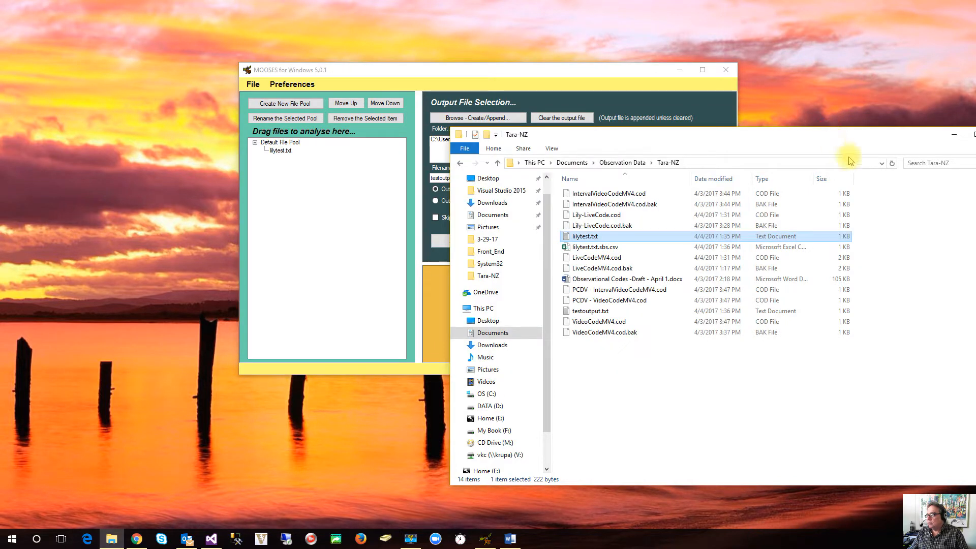
double_click(584, 237)
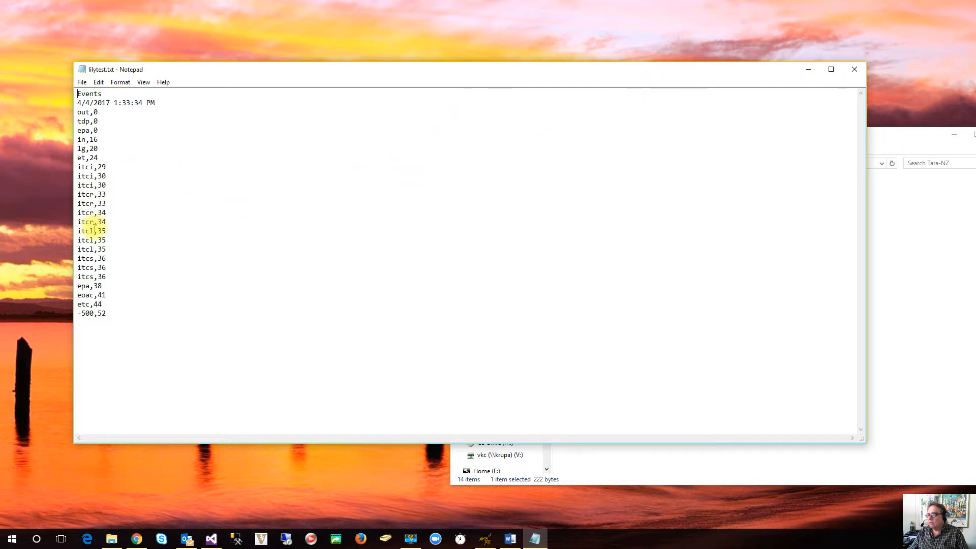
left_click(852, 70)
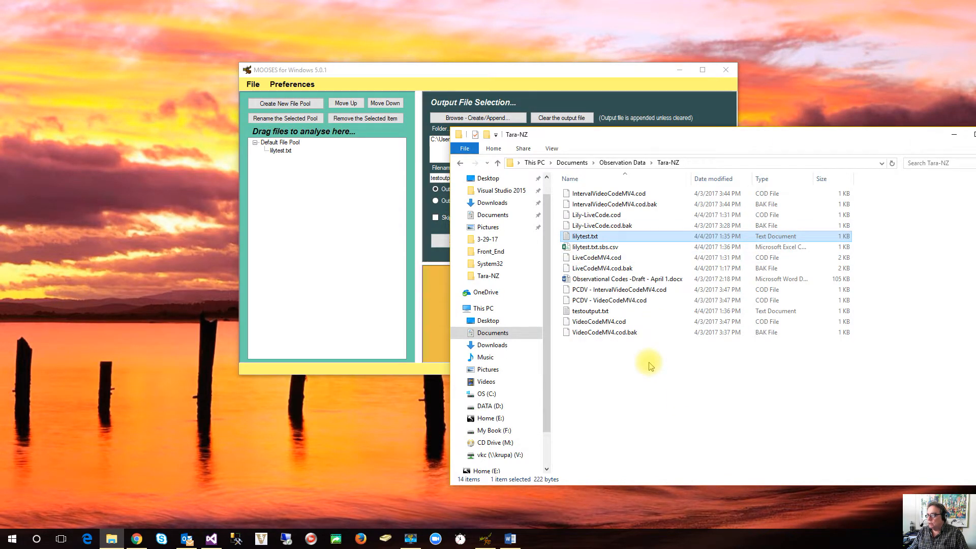
- Switch back to MOOSES, run the Event Frequencies and Durations analysis with text output, and close the report after reading it
left_click(320, 249)
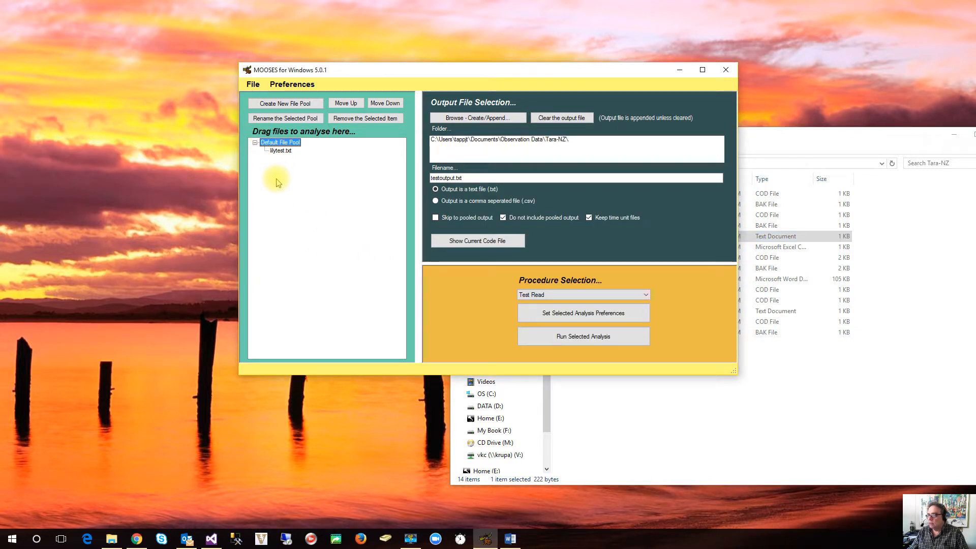
left_click(600, 294)
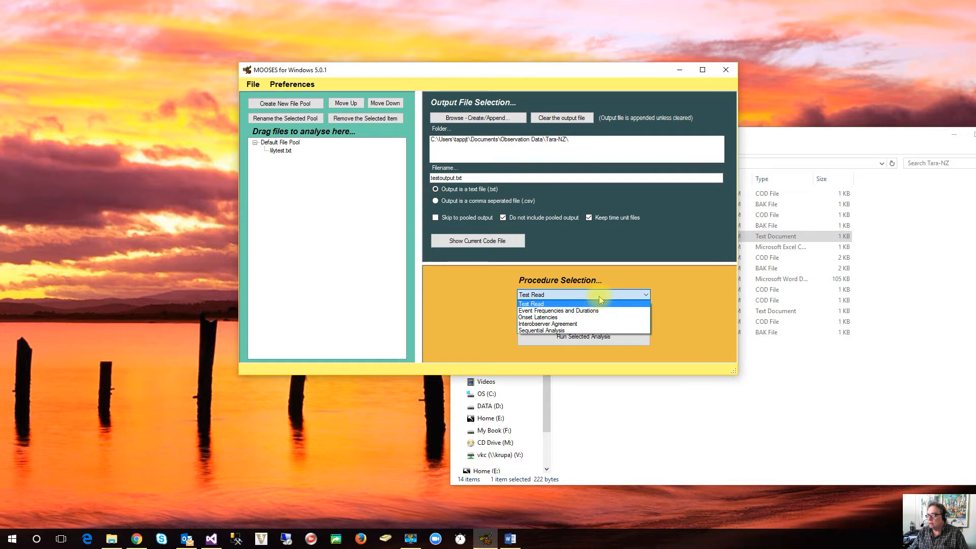
left_click(599, 311)
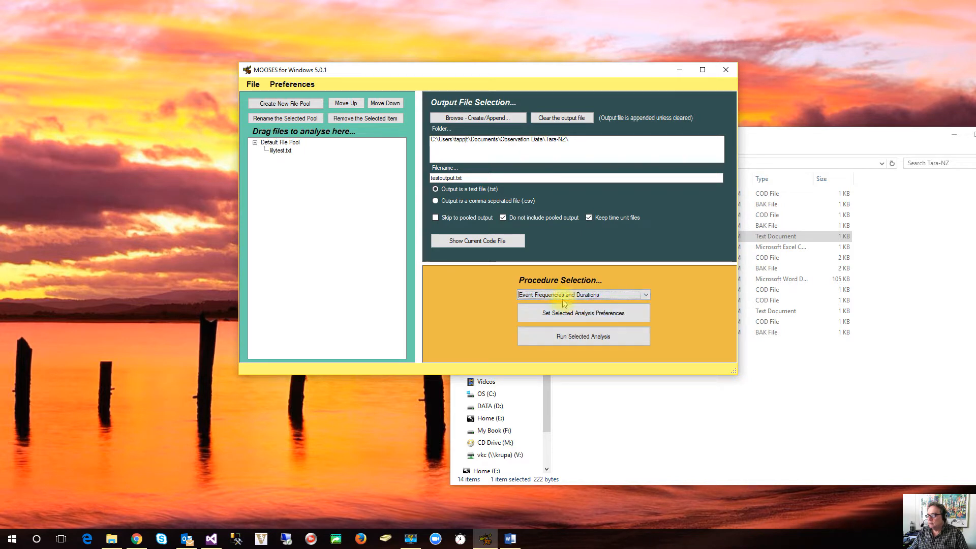
left_click(578, 341)
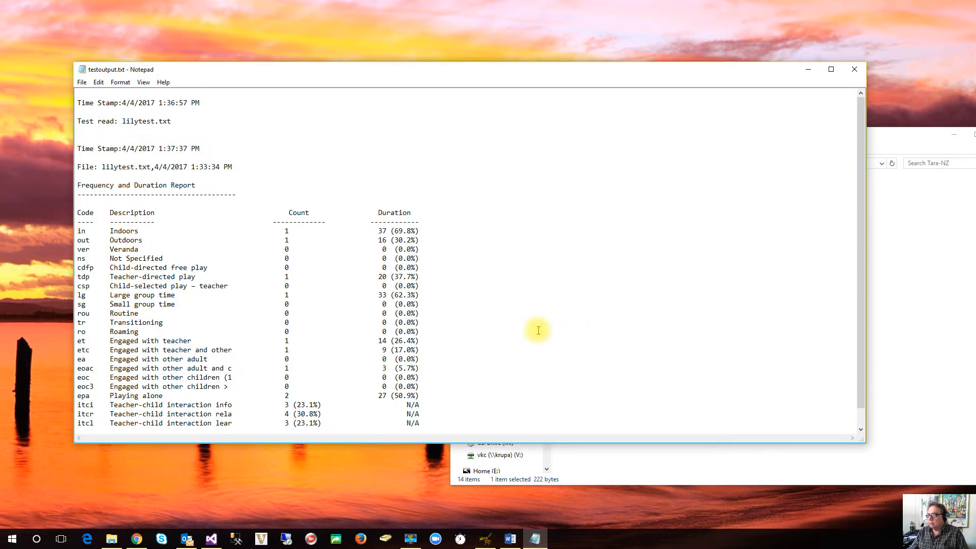
left_click_drag(191, 122, 71, 103)
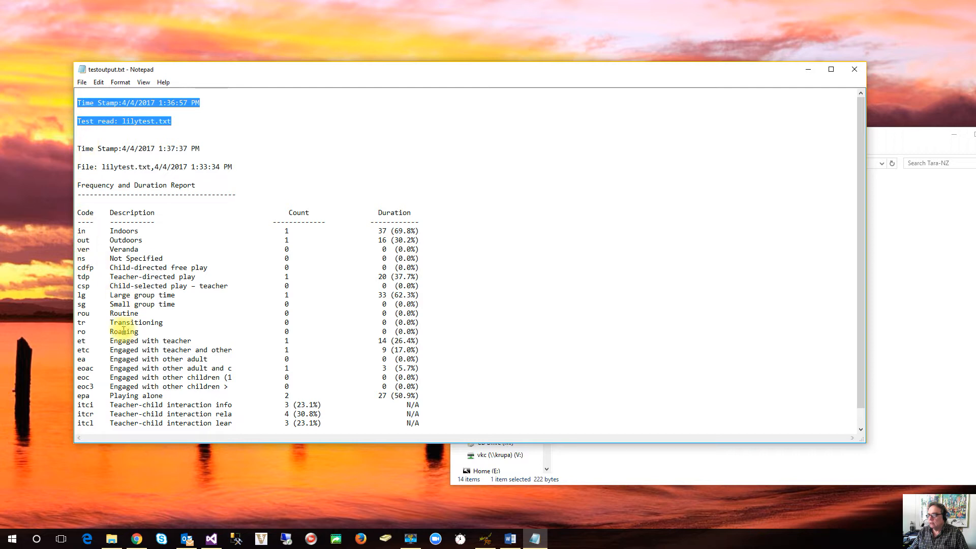
scroll(130, 343, "down", 1)
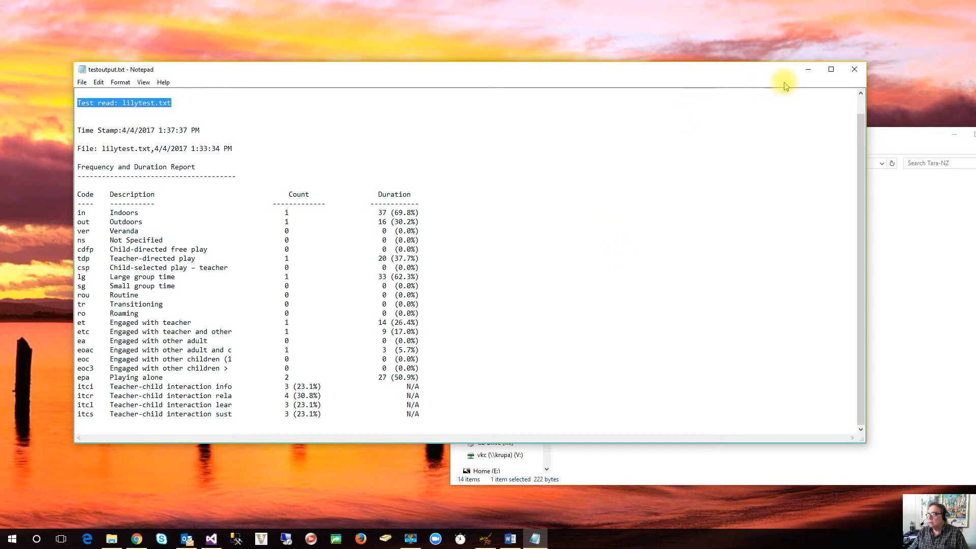
left_click(855, 69)
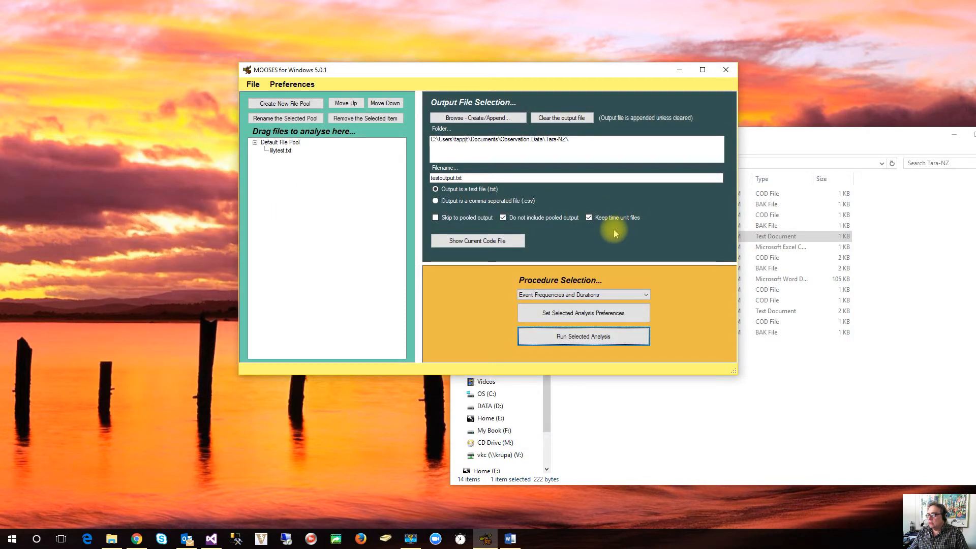
- Set the output format to comma separated (.csv) and run the Event Frequencies and Durations analysis again
left_click(436, 201)
left_click(435, 201)
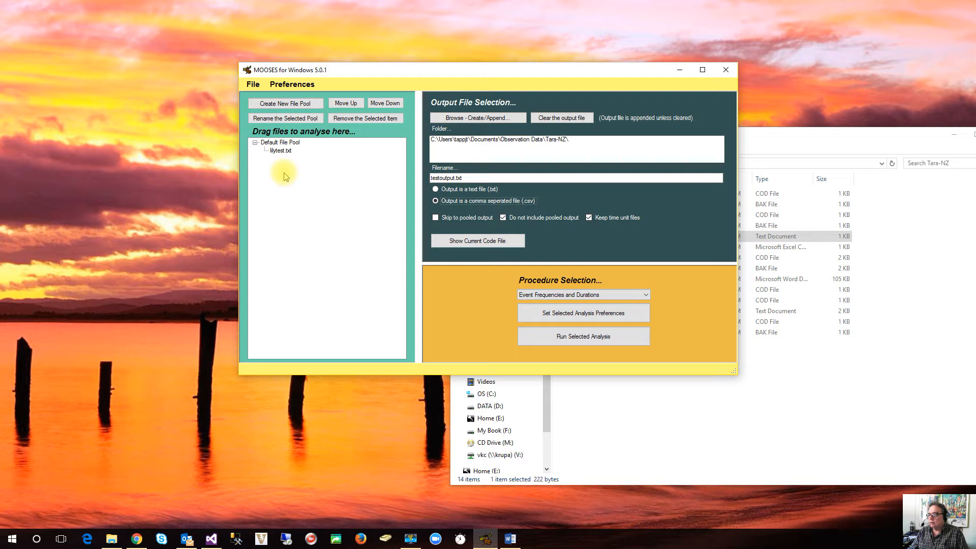
left_click(591, 340)
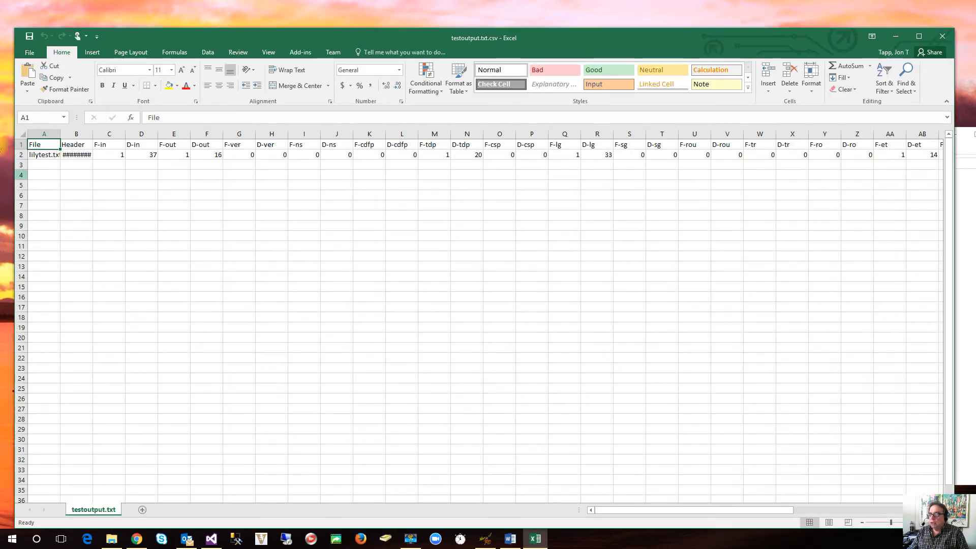
- Widen the File and Header columns to read the frequency and duration values in testoutput.txt.csv, and close it without saving
double_click(60, 131)
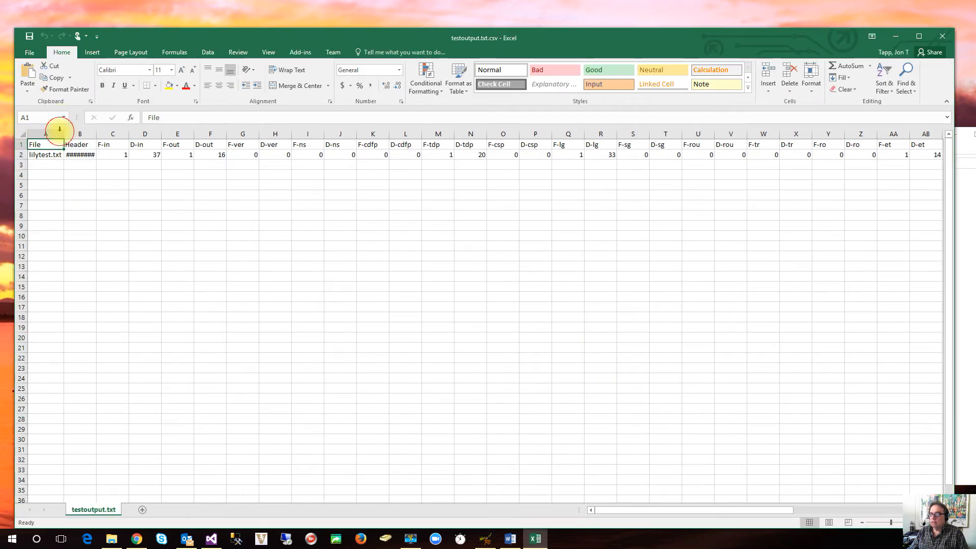
double_click(98, 133)
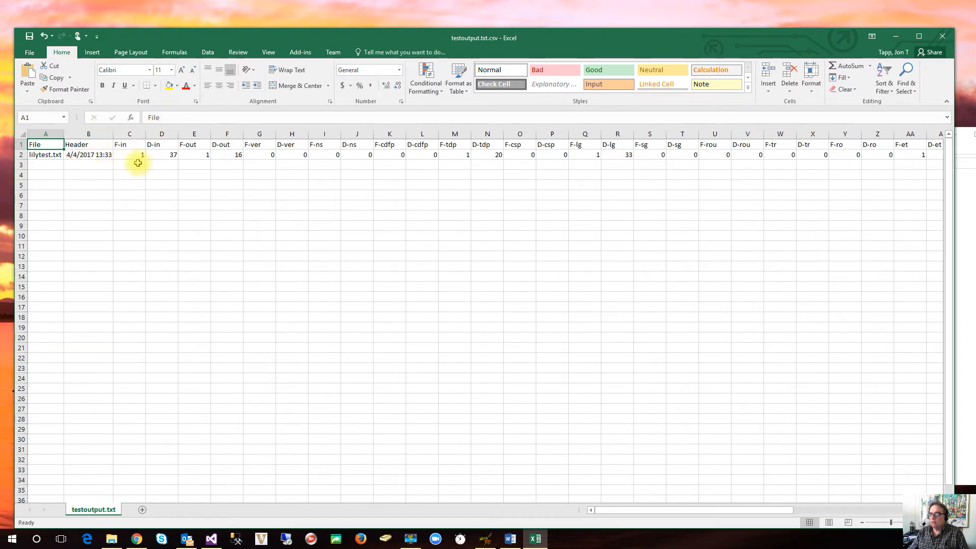
left_click_drag(113, 133, 132, 133)
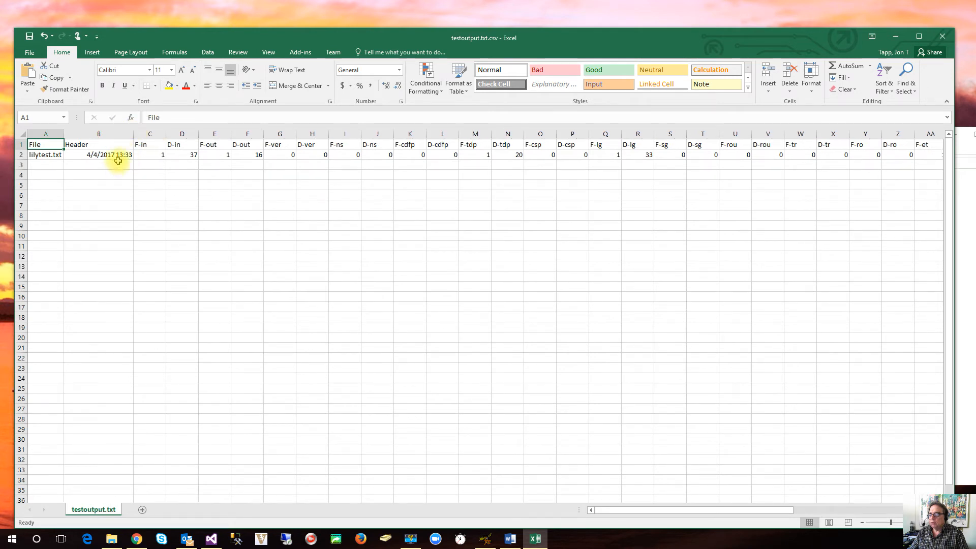
left_click(150, 154)
left_click(189, 154)
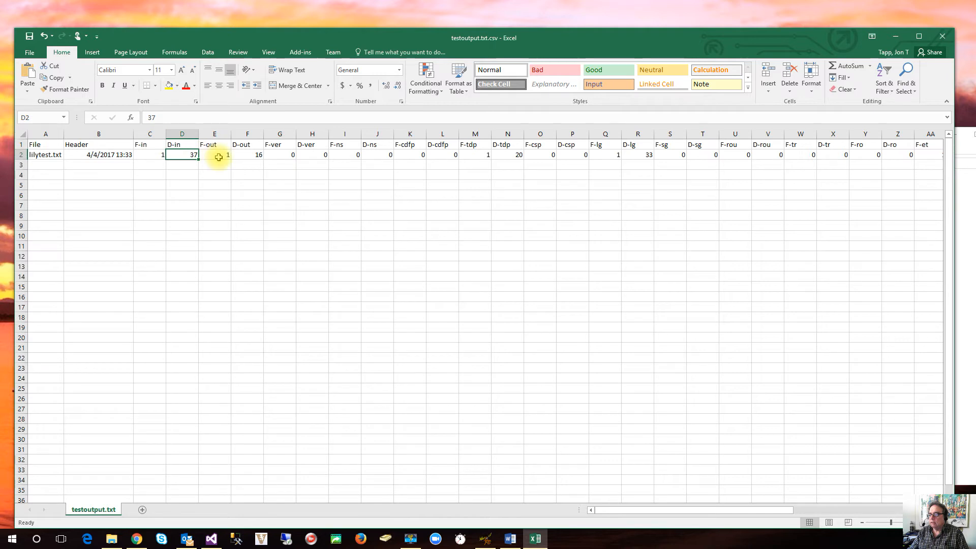
left_click(44, 164)
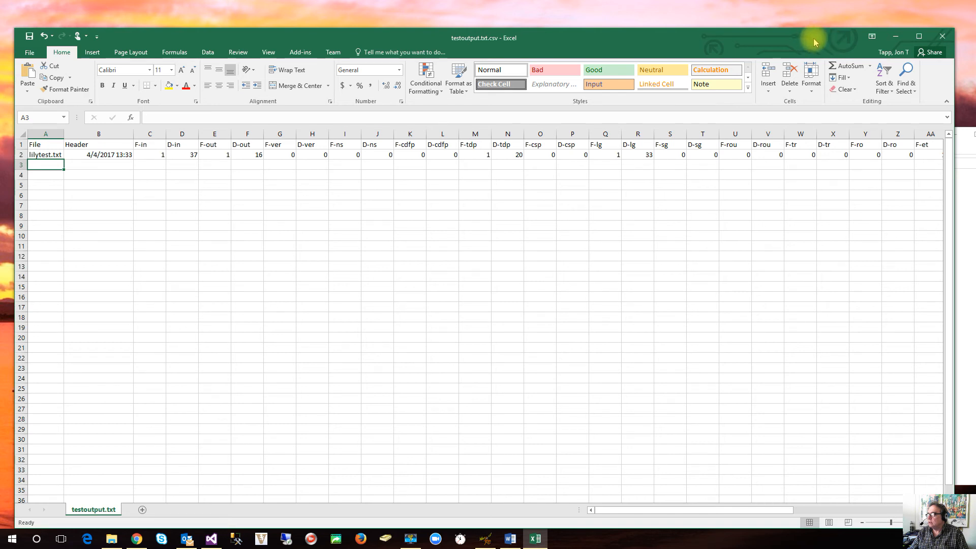
left_click(942, 41)
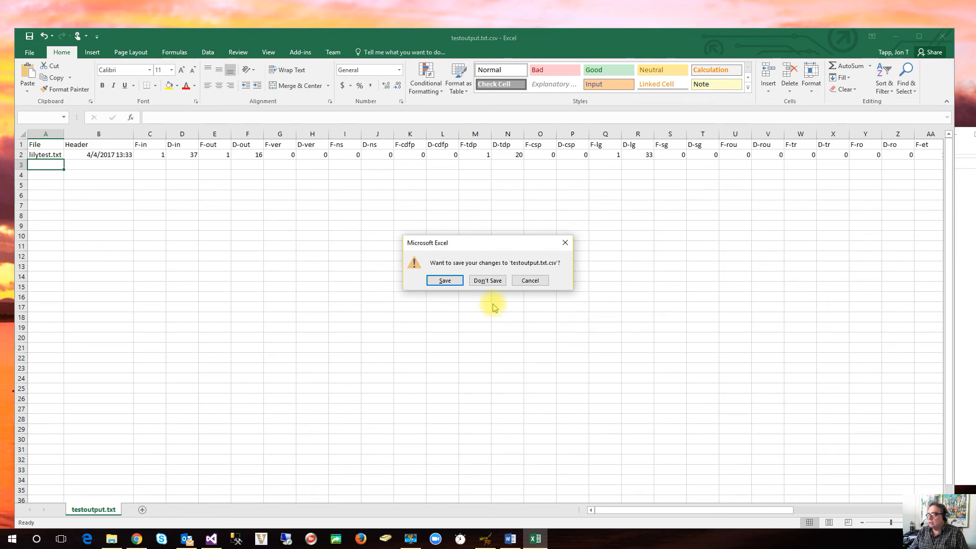
left_click(488, 280)
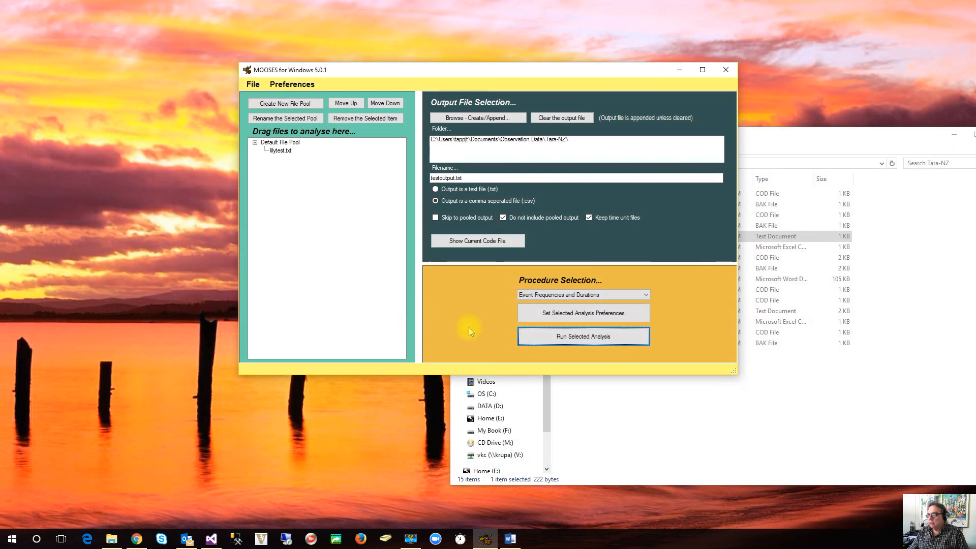